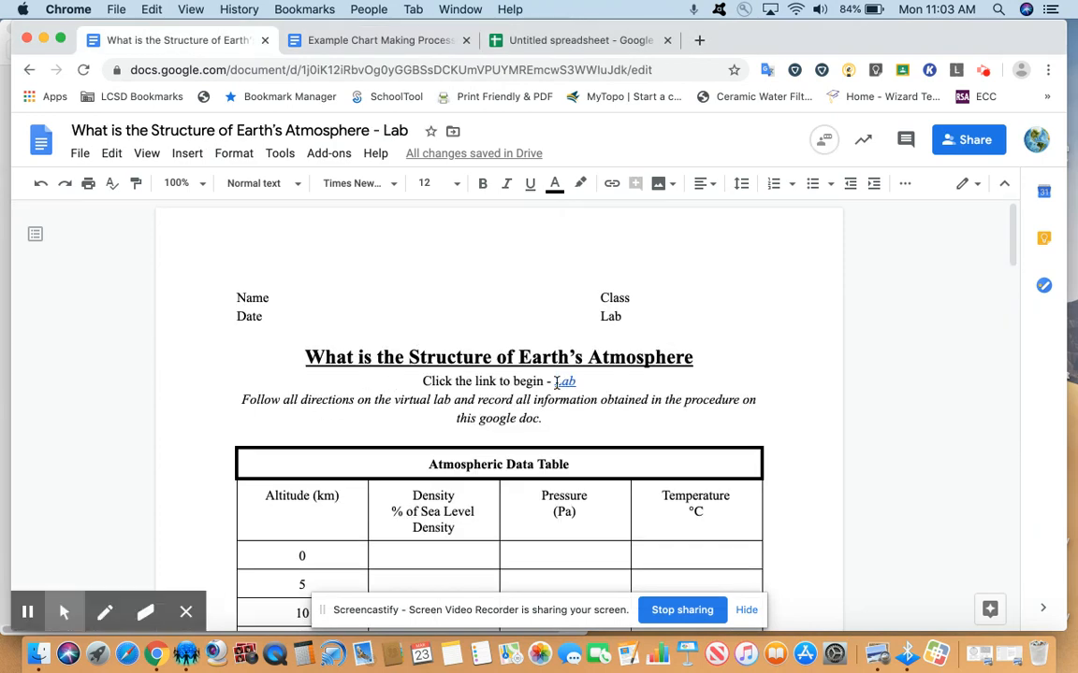
- Review the lab document's Atmospheric Data Table and graph placeholders, plus the example data document, and switch to the blank spreadsheet
scroll(556, 380, down, 4)
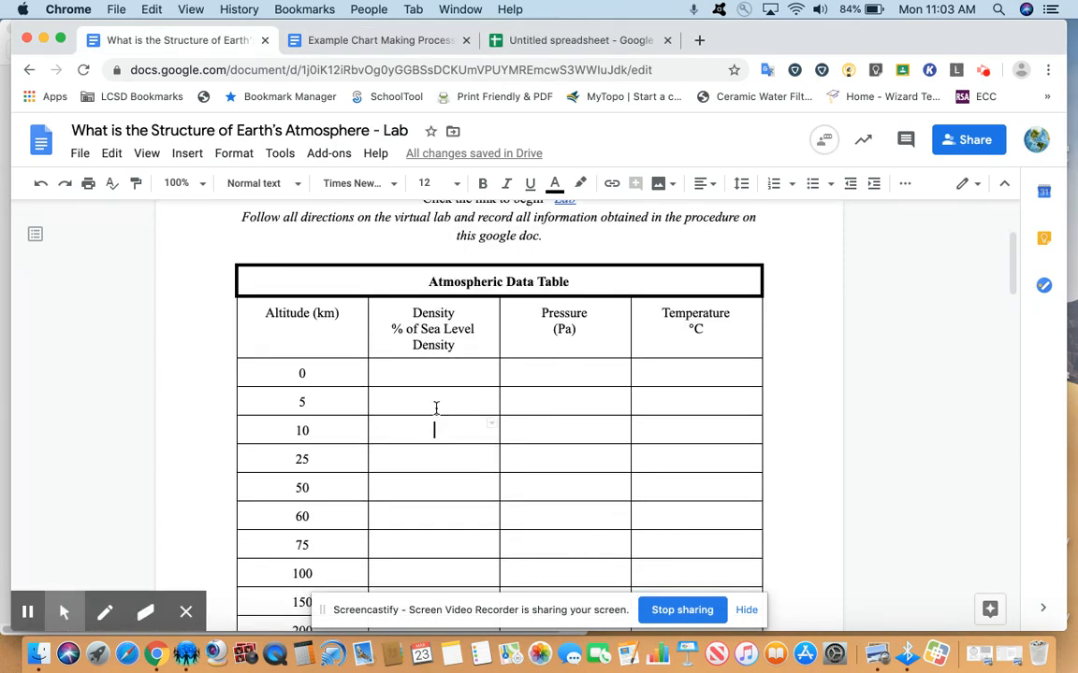
scroll(562, 405, down, 1)
scroll(562, 405, down, 15)
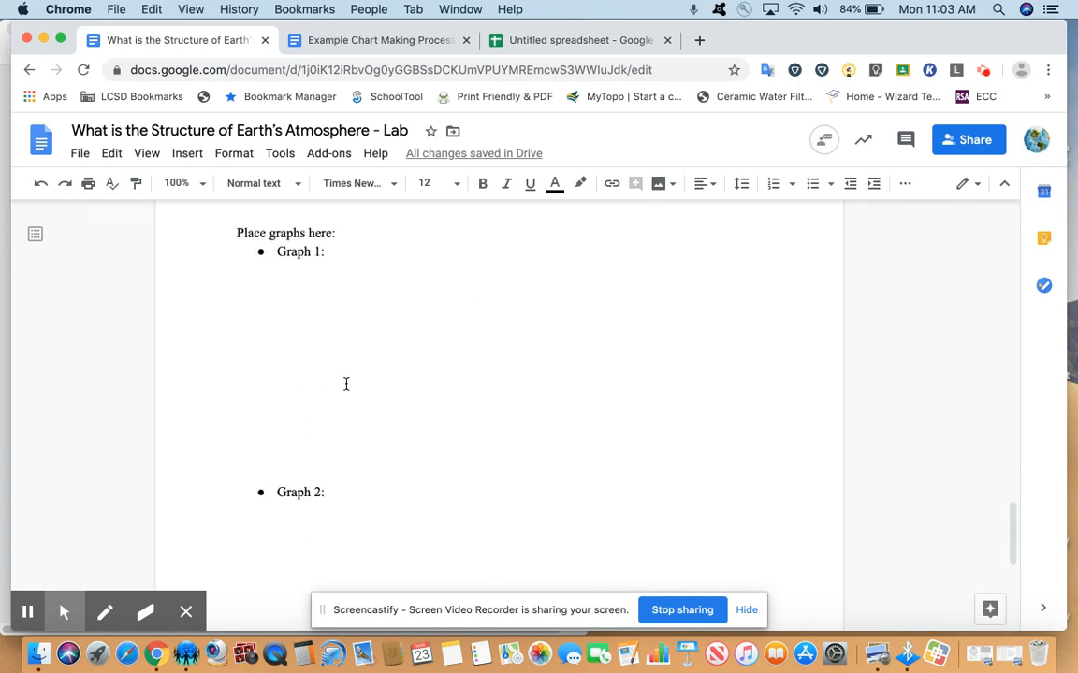
scroll(346, 383, up, 15)
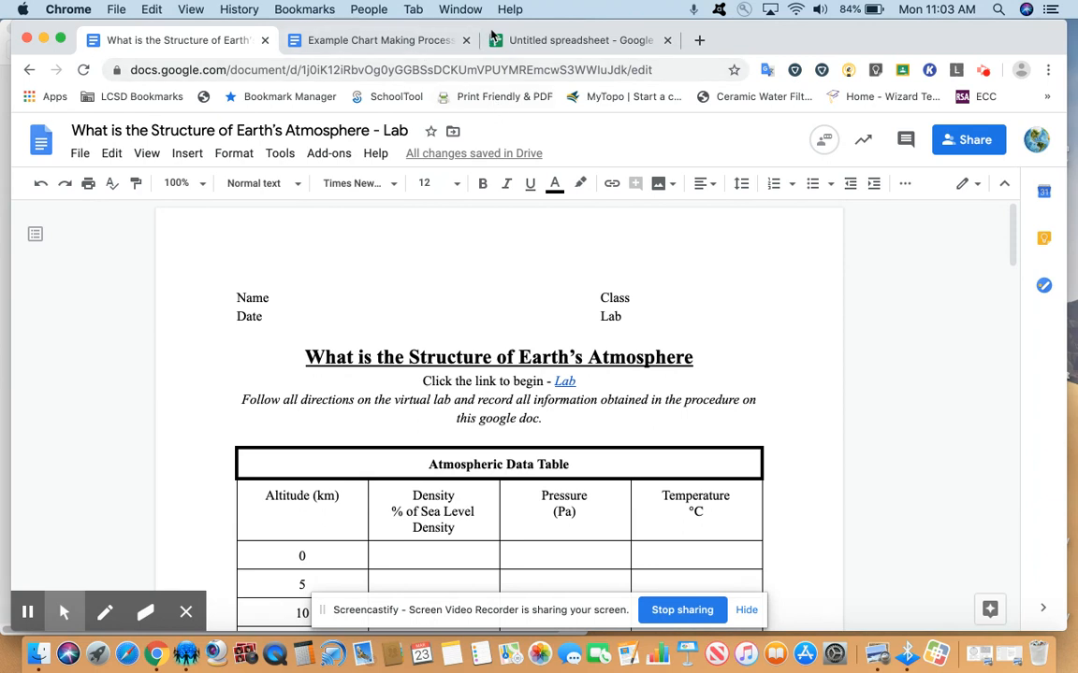
click(404, 42)
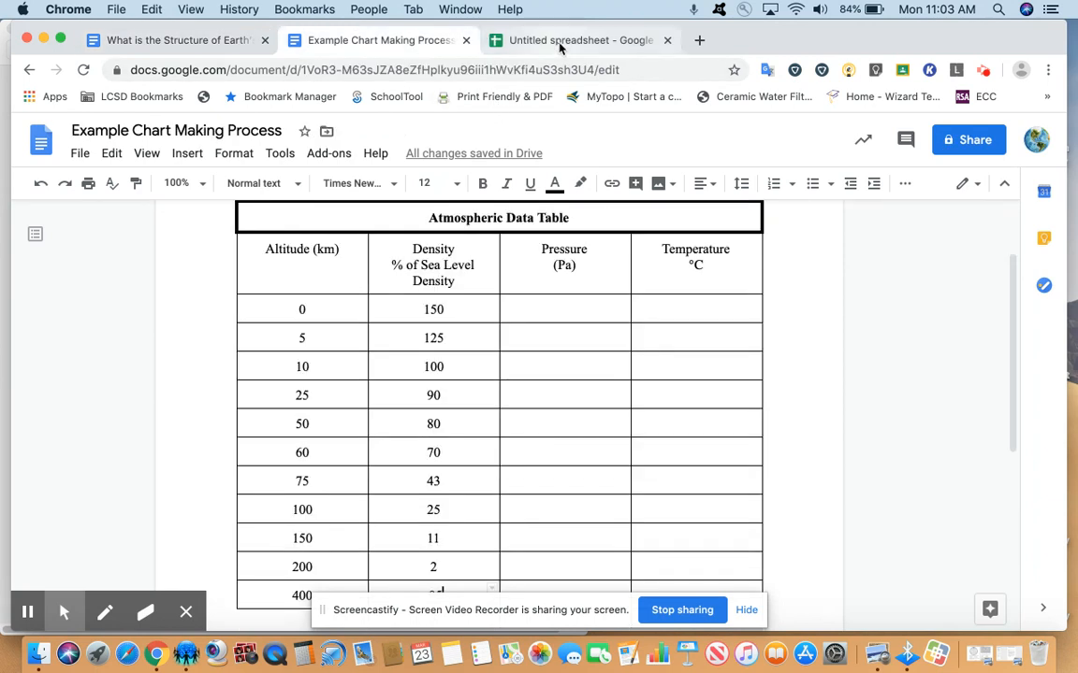
click(561, 43)
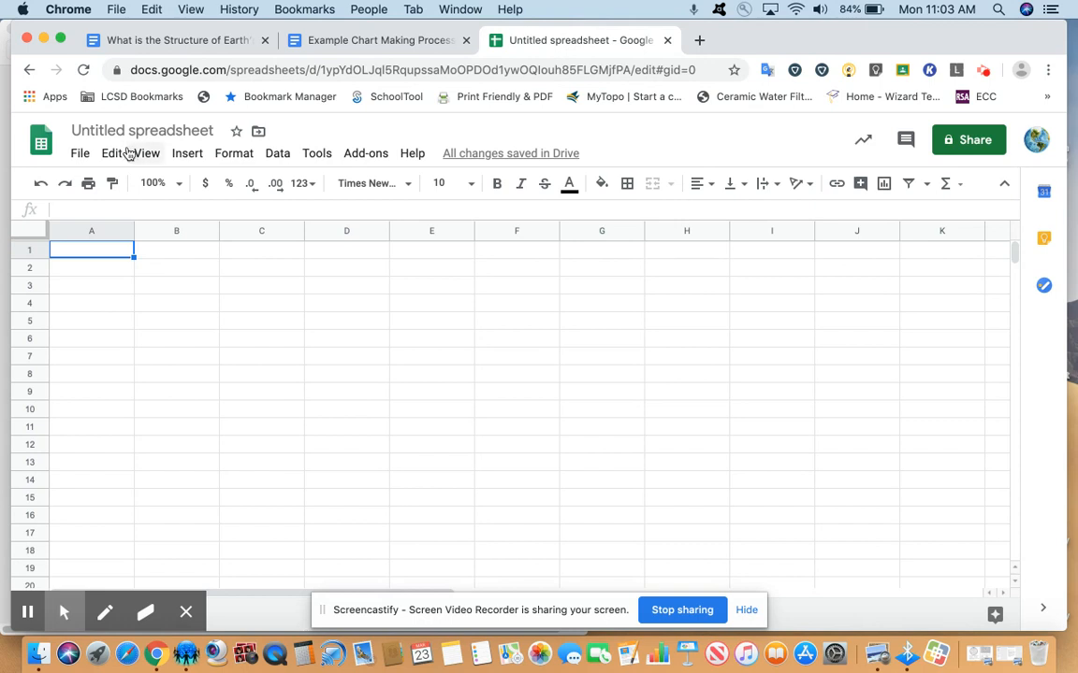
- Check the example table's first heading and enter the label "Altitude (km)" in cell A1 of the spreadsheet
click(371, 41)
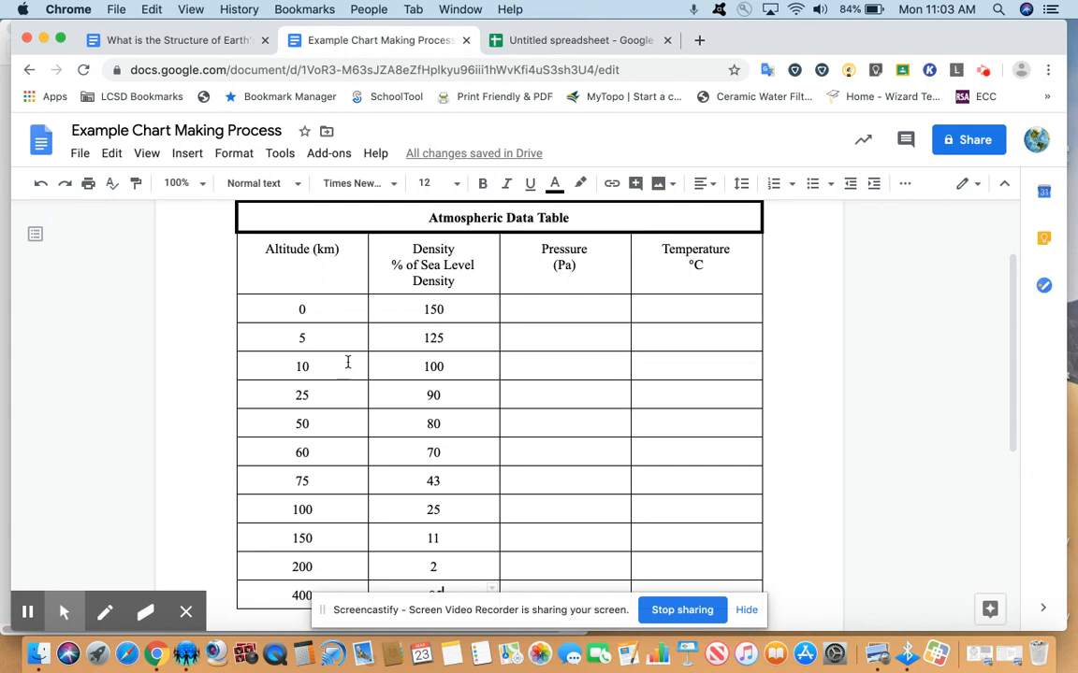
click(515, 39)
text(Altitu)
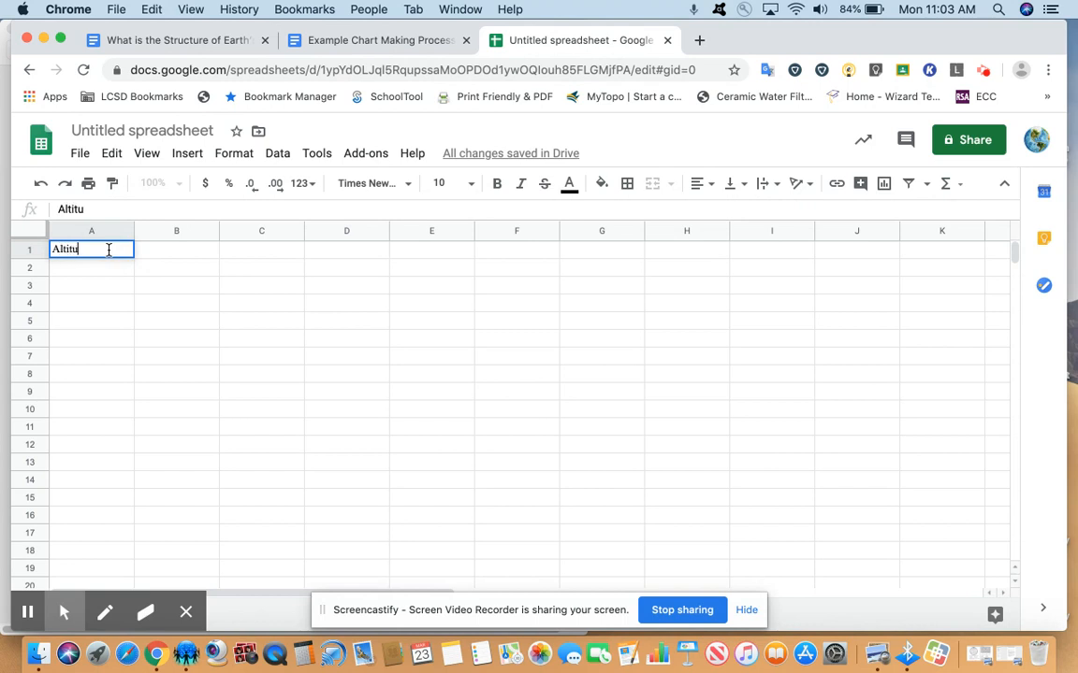
text(de (km)
key(Return)
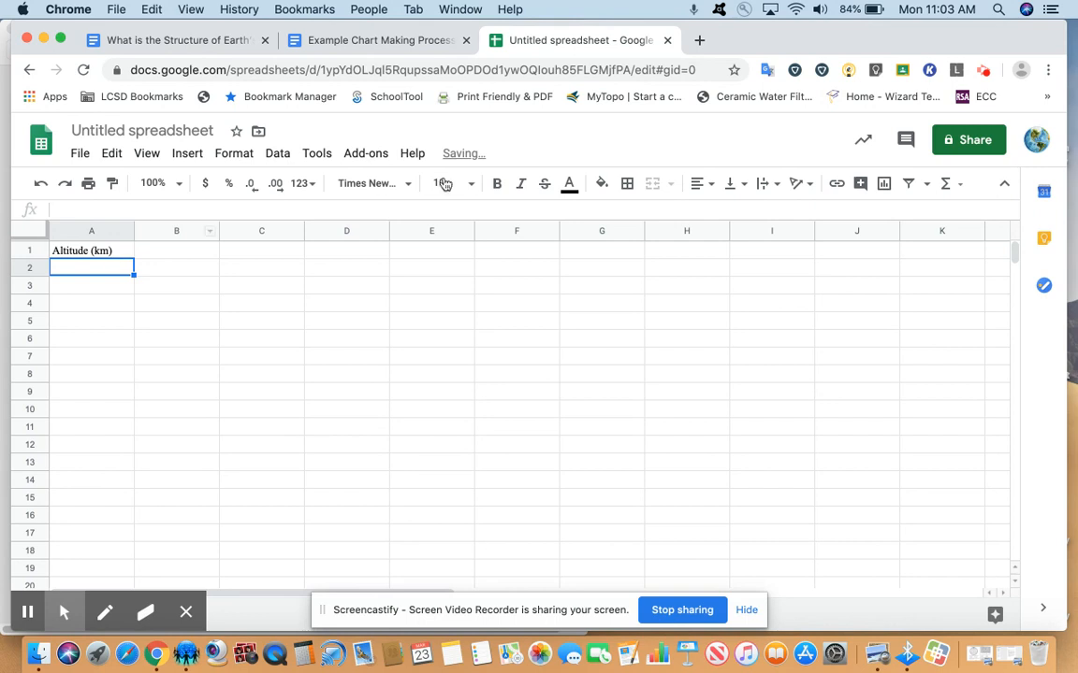
- Check the example table's density heading and enter the label "Density (% of Seal level Density)" in cell A2
click(381, 42)
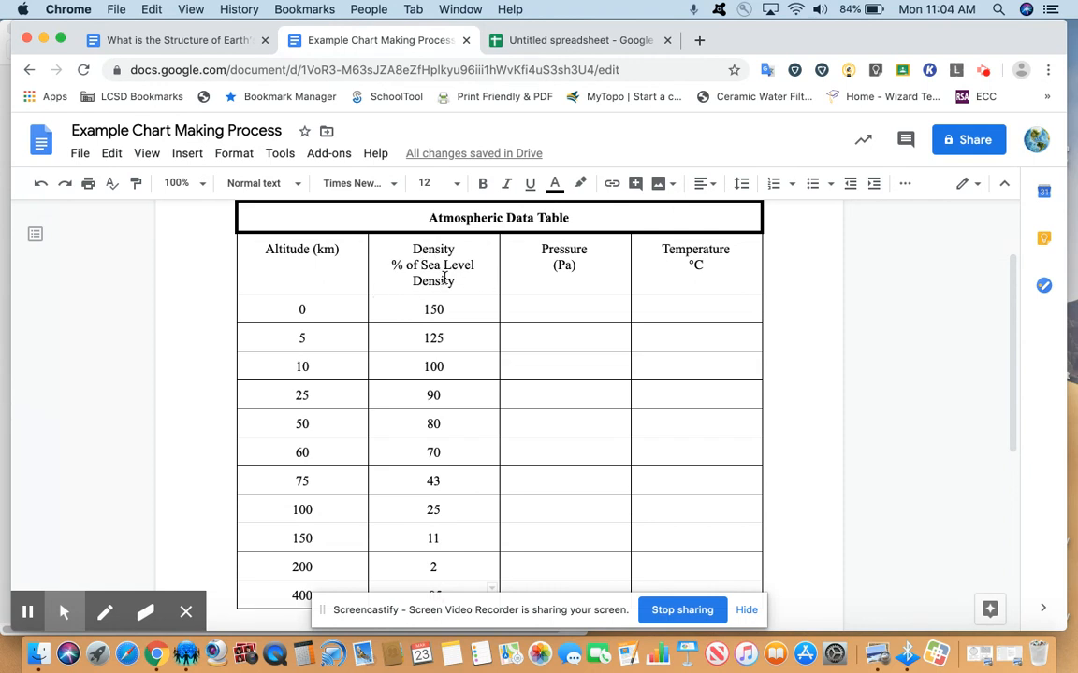
click(577, 53)
text(Density ()
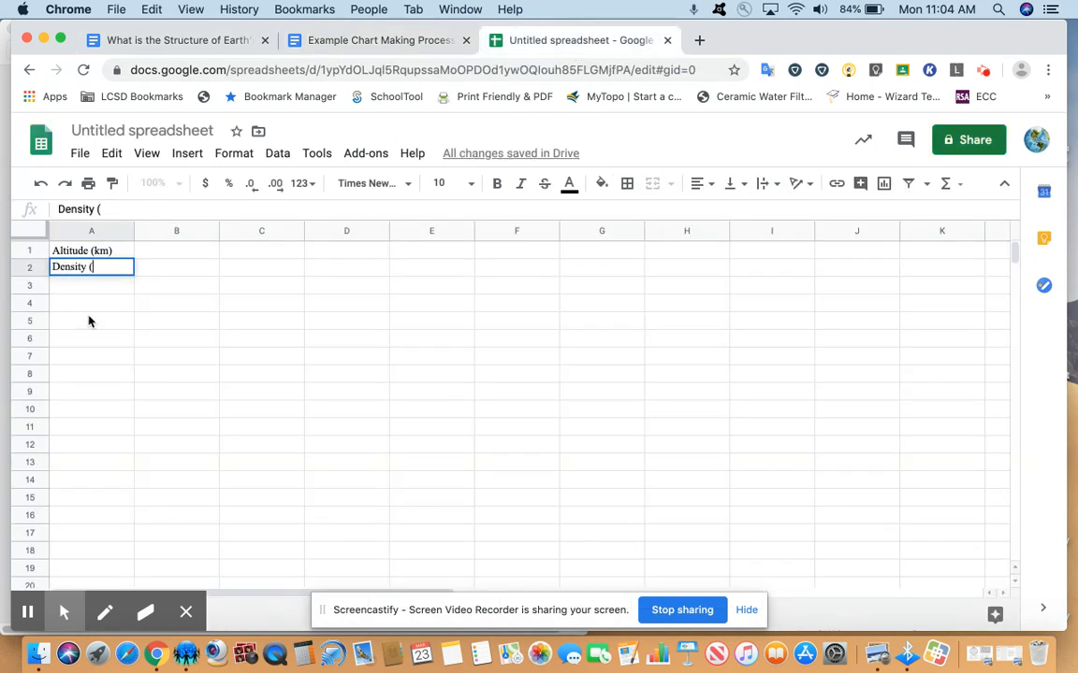
text(% of Seal le)
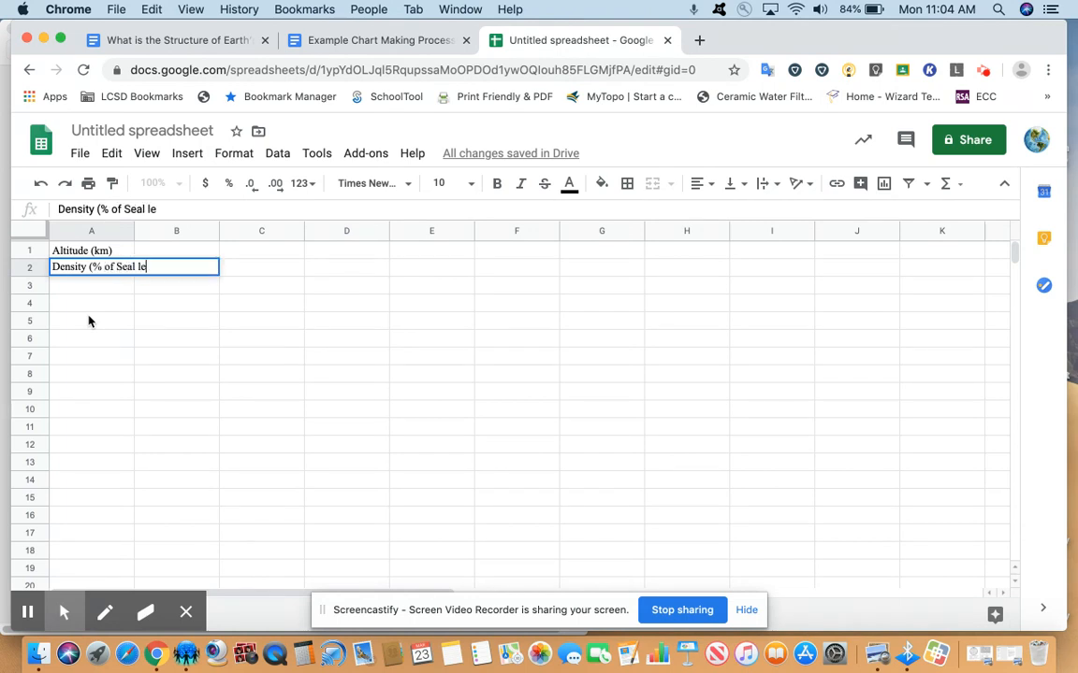
text(vel Density)
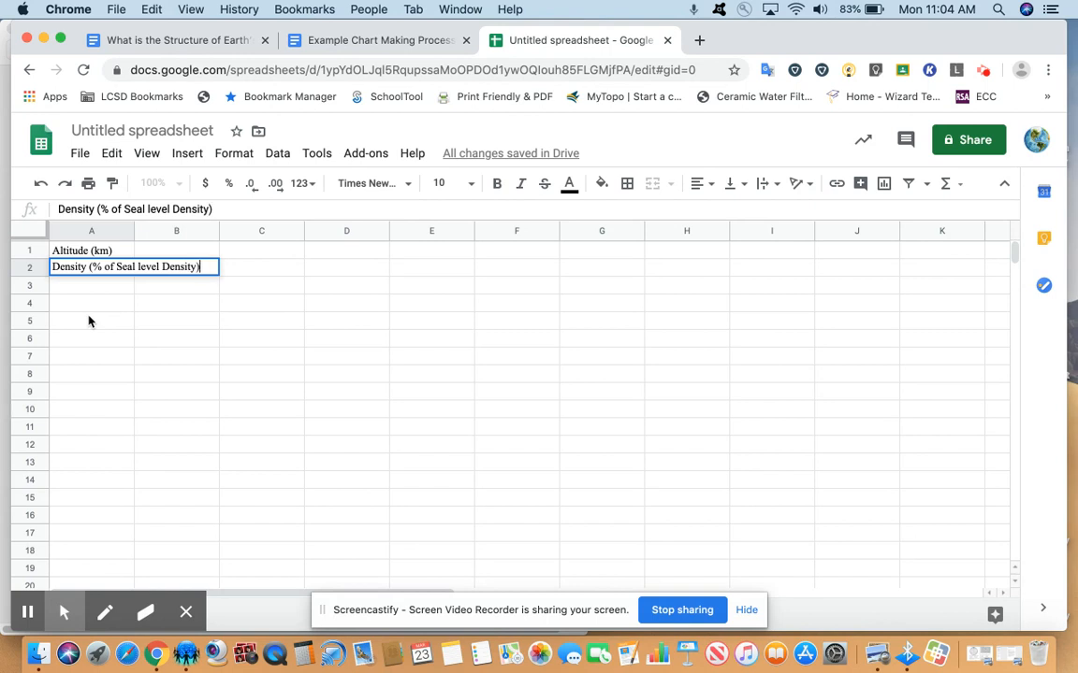
- Enter the first four altitudes from the example table, 0, 5, 10 and 25, across cells B1 to E1
click(169, 256)
click(329, 41)
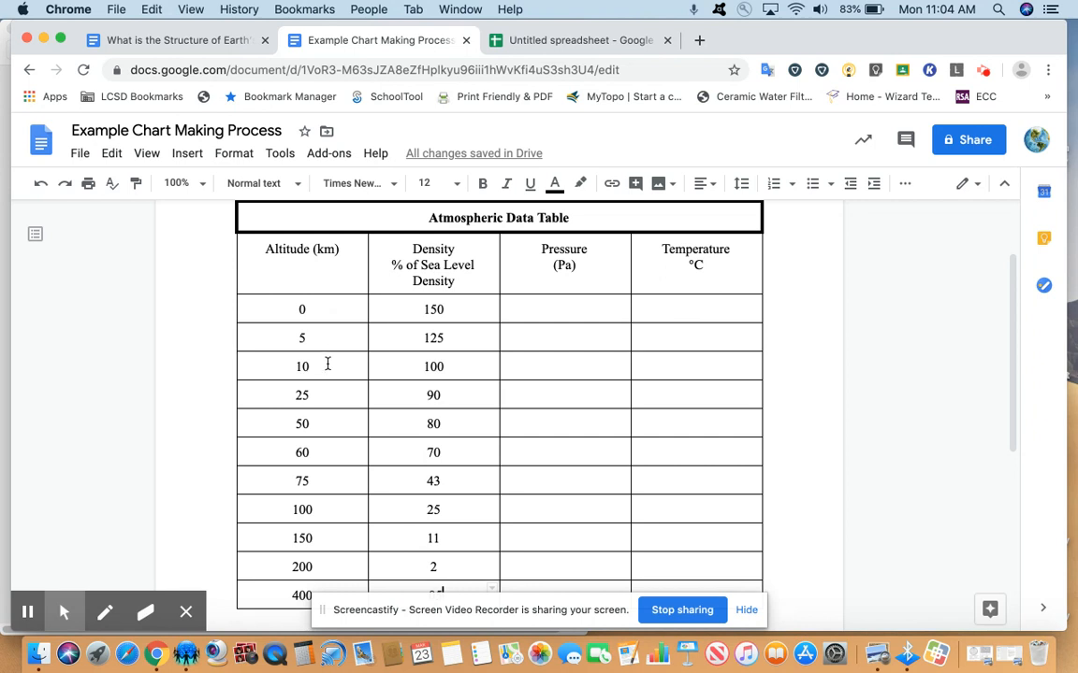
click(592, 42)
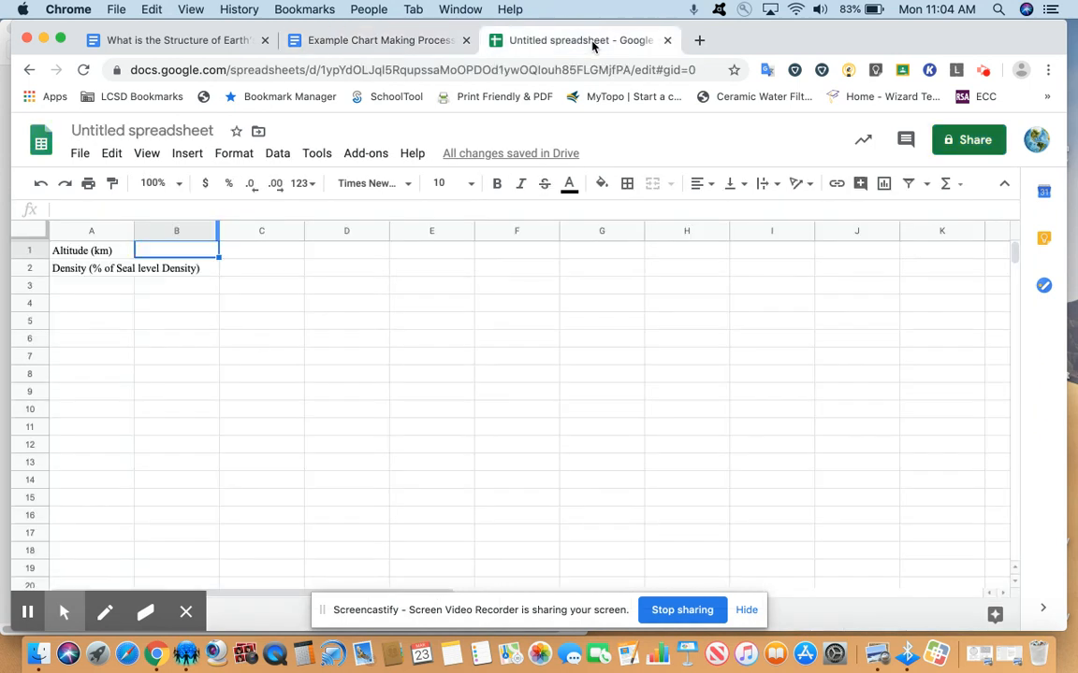
text(0)
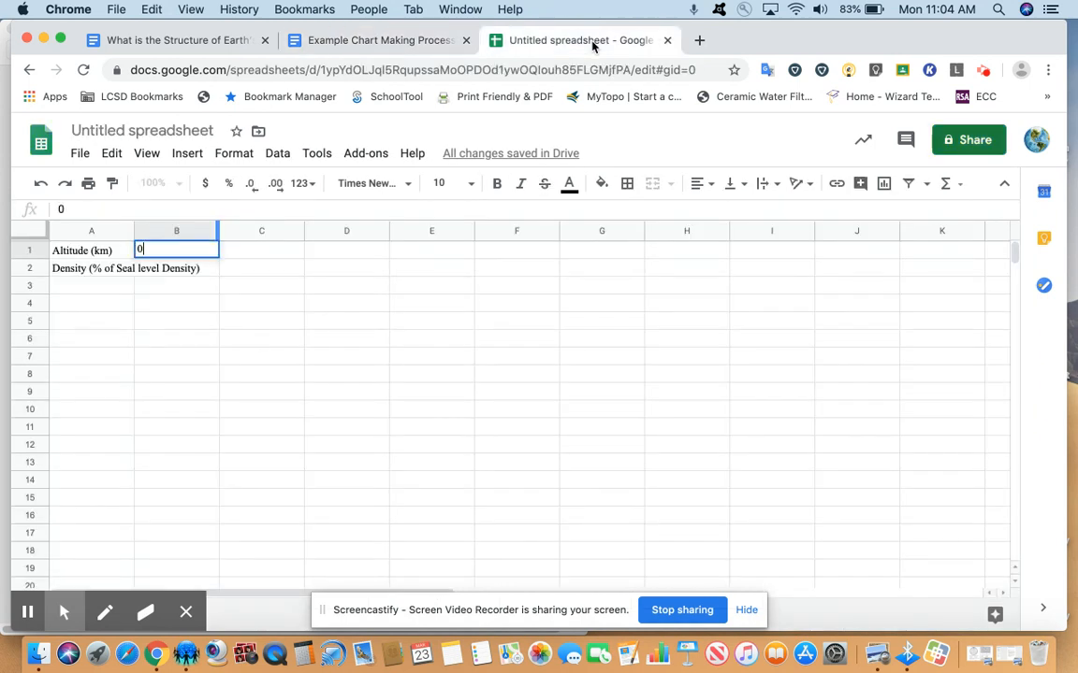
key(Tab)
text(5)
key(Tab)
text(10)
key(Tab)
text(2)
key(Tab)
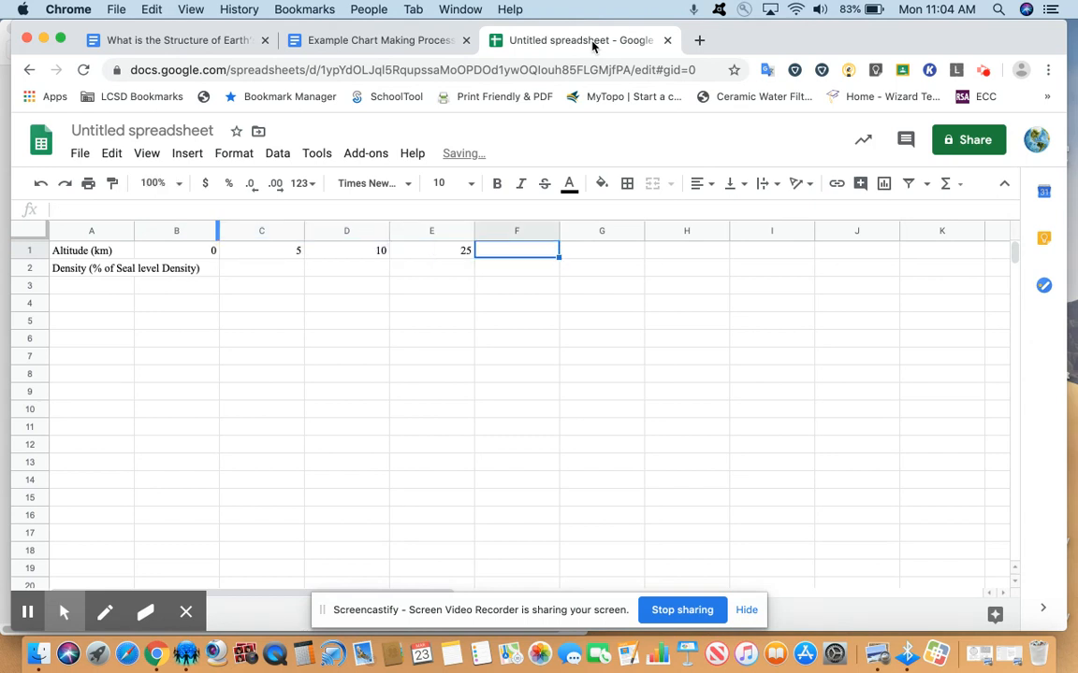
- Continue the altitude row from the example table with 50, 60 and 75 in cells F1 to H1
click(427, 47)
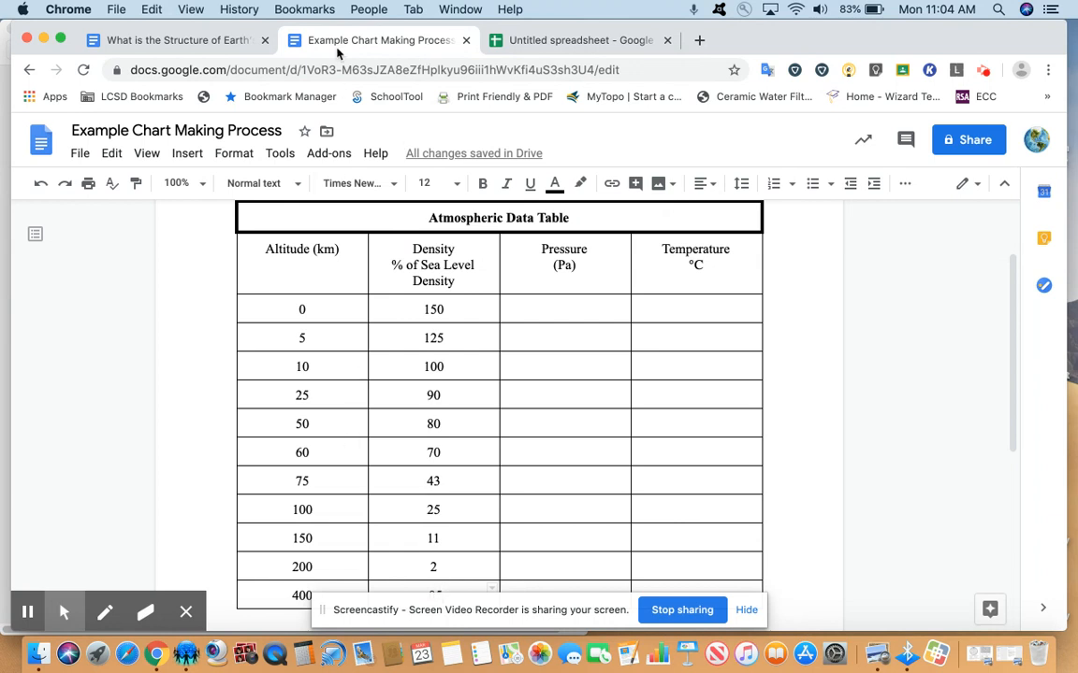
click(581, 41)
text(50)
key(Tab)
text(60)
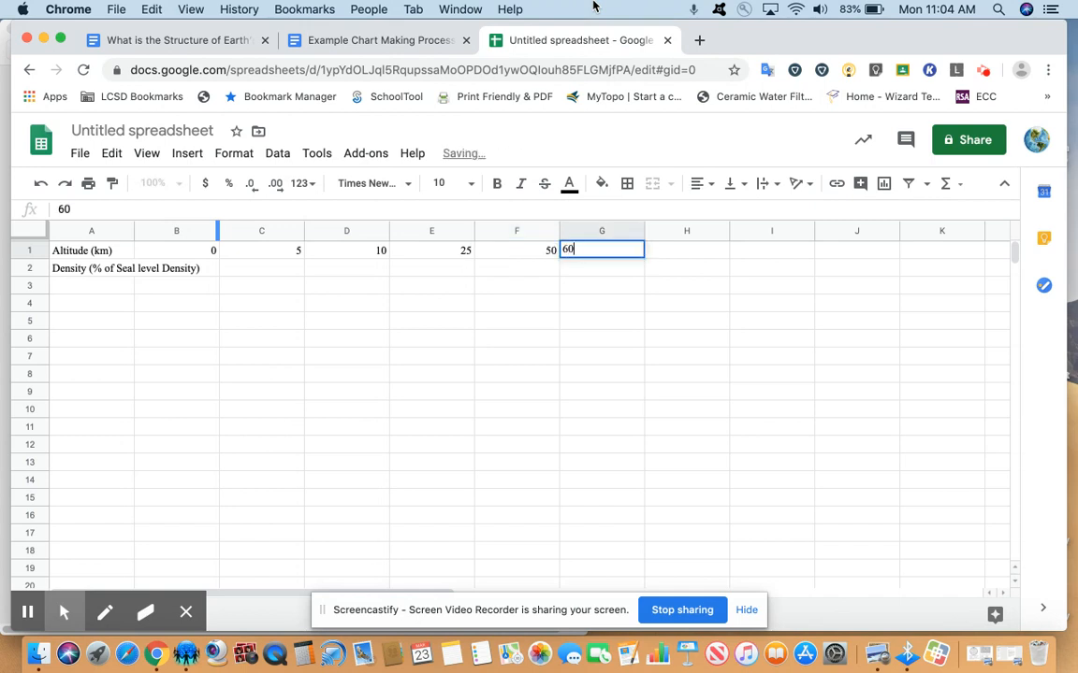
key(Tab)
text(75)
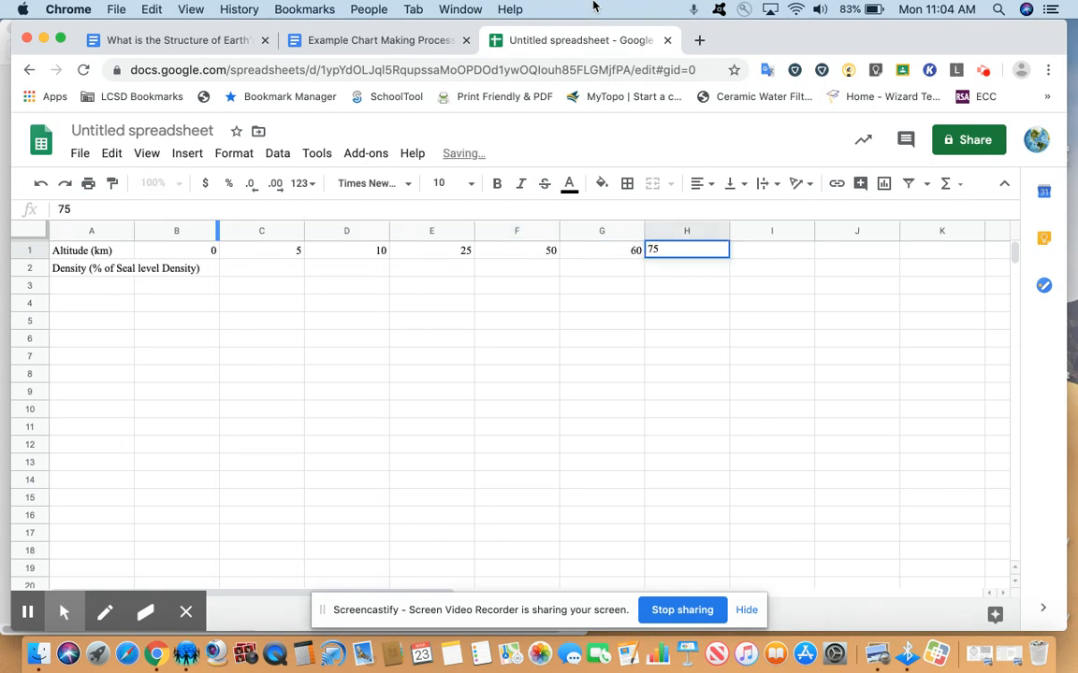
key(Tab)
- Complete the altitude row from the example table with 100, 150, 200 and 400 in cells I1 to L1
click(375, 41)
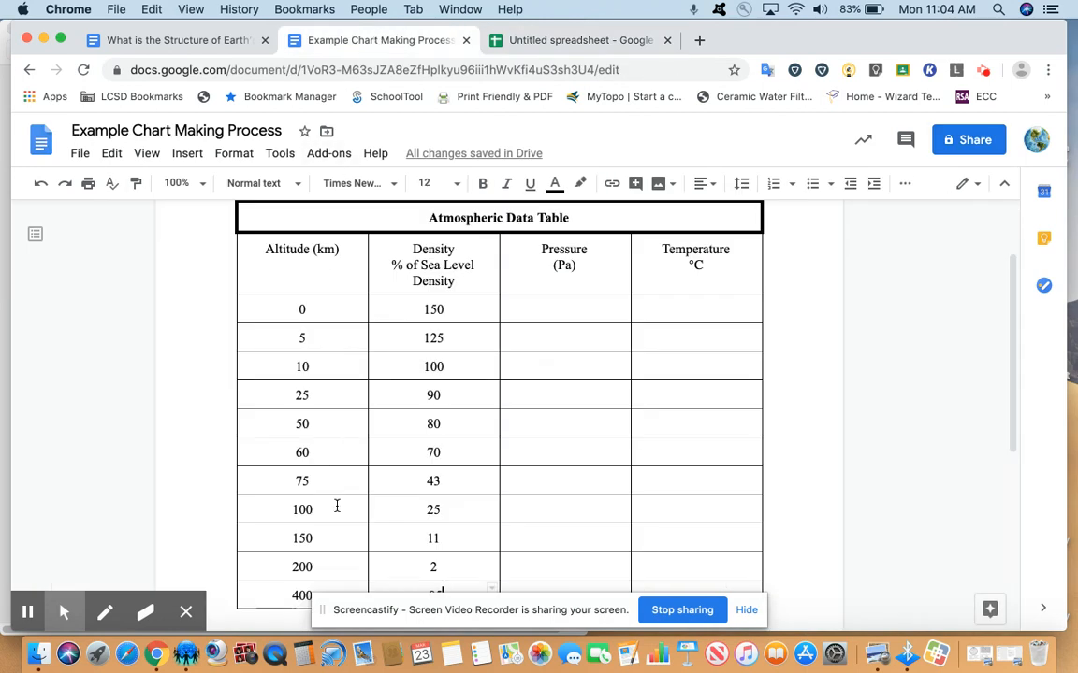
click(589, 40)
text(100)
key(Tab)
text(1)
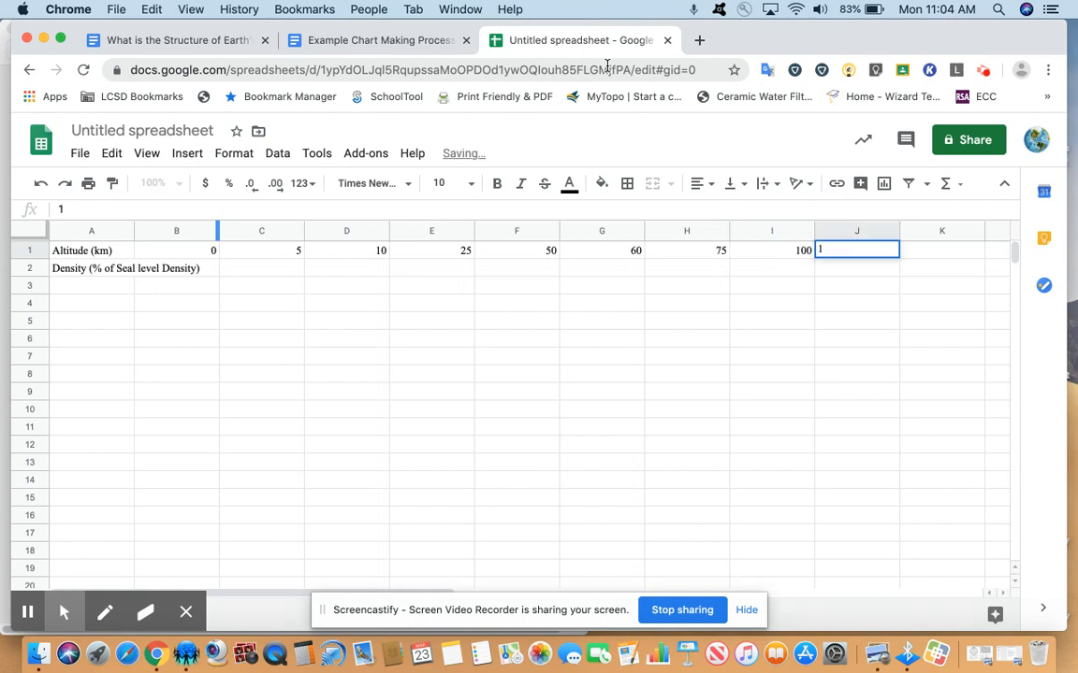
text(50)
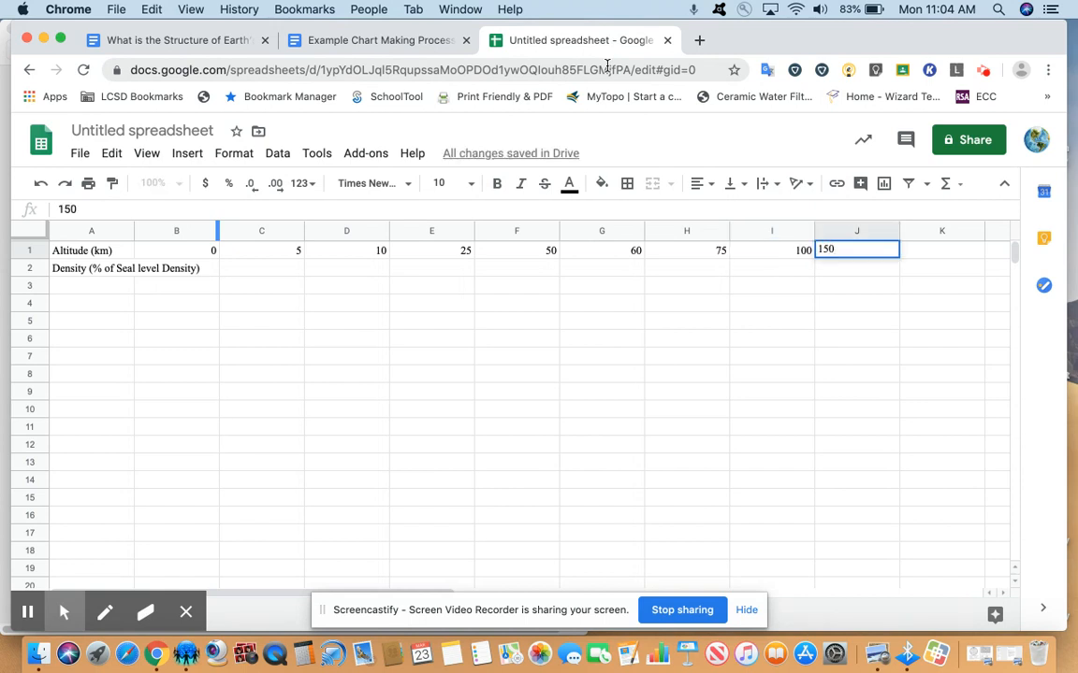
key(Tab)
text(200)
key(Tab)
text(400)
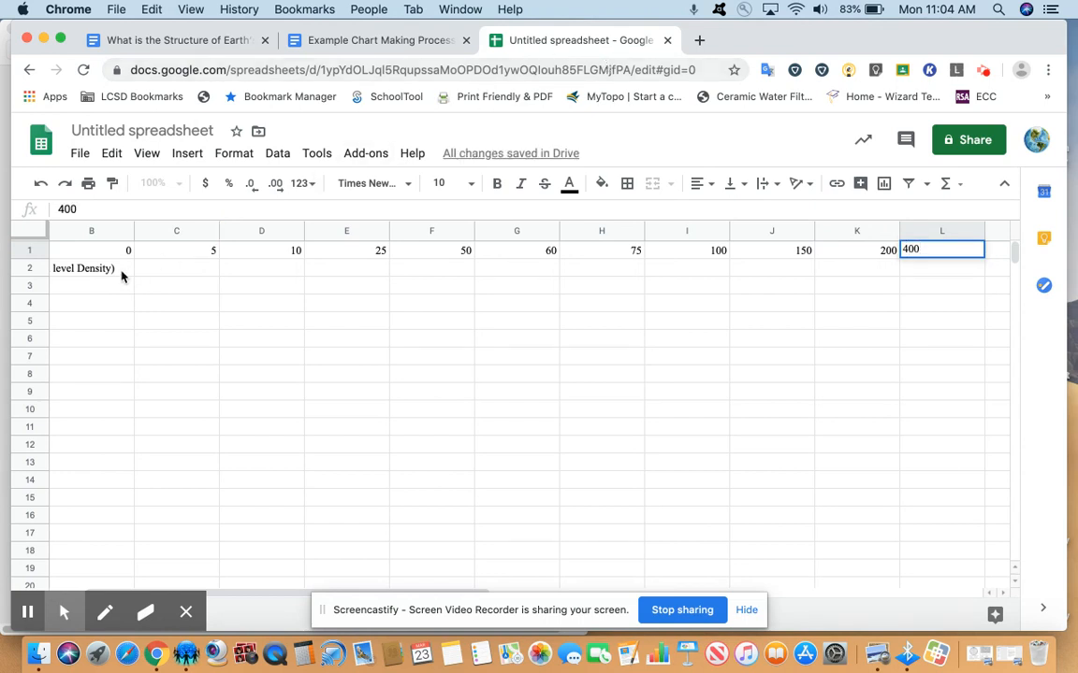
- Enter the first three density values from the example table, 150, 125 and 100, in cells B2 to D2
click(121, 275)
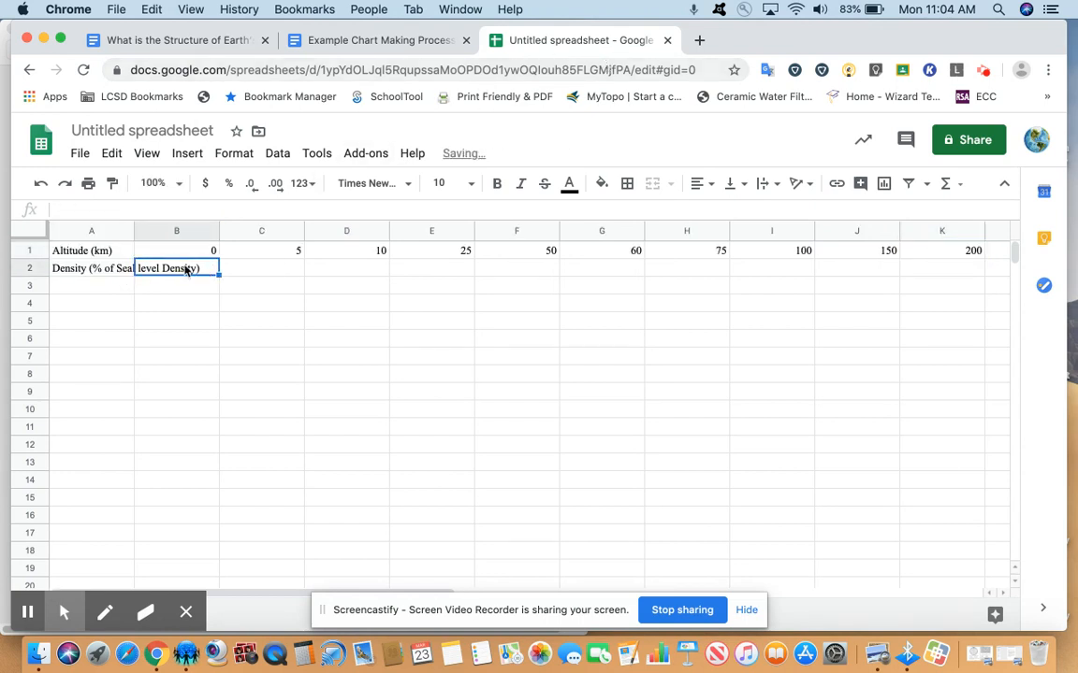
click(366, 43)
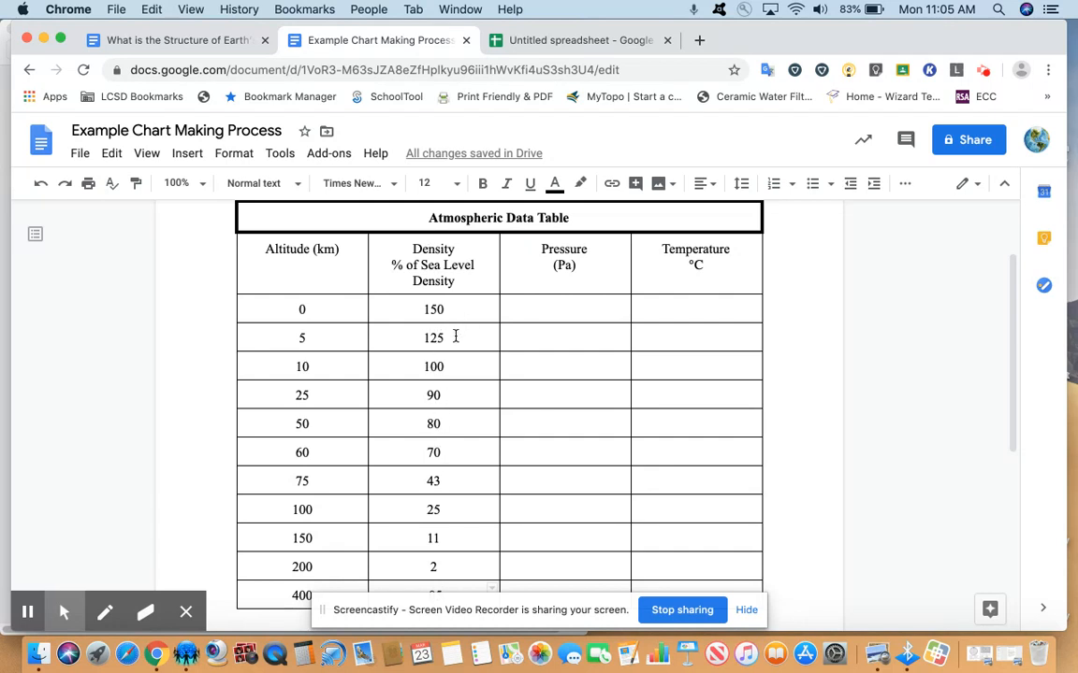
click(569, 42)
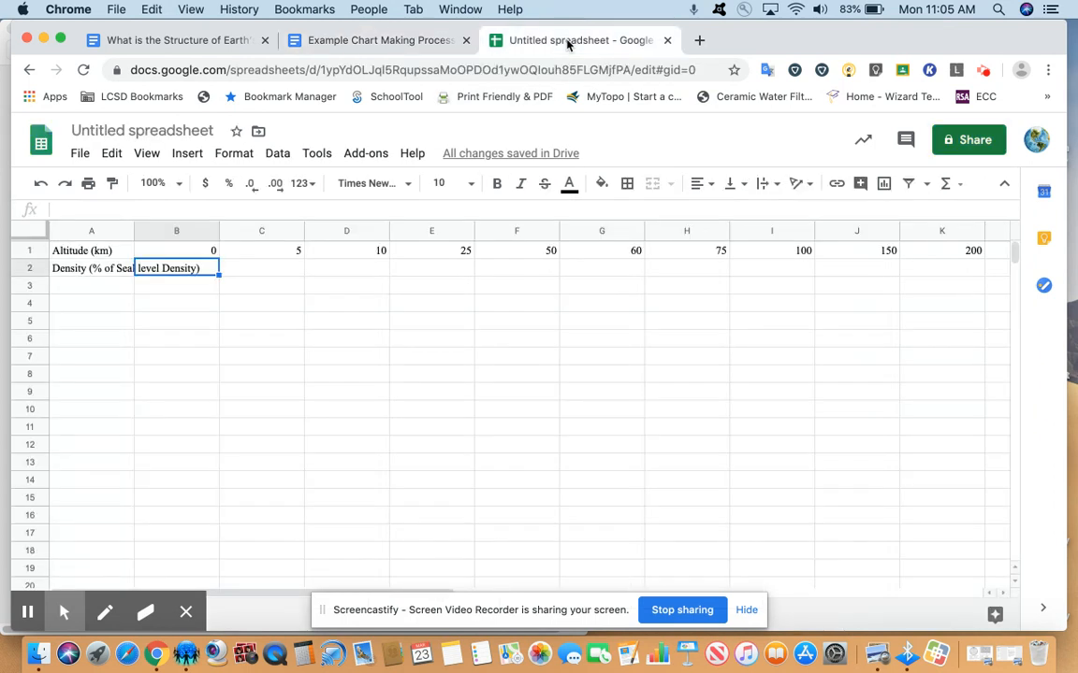
text(150)
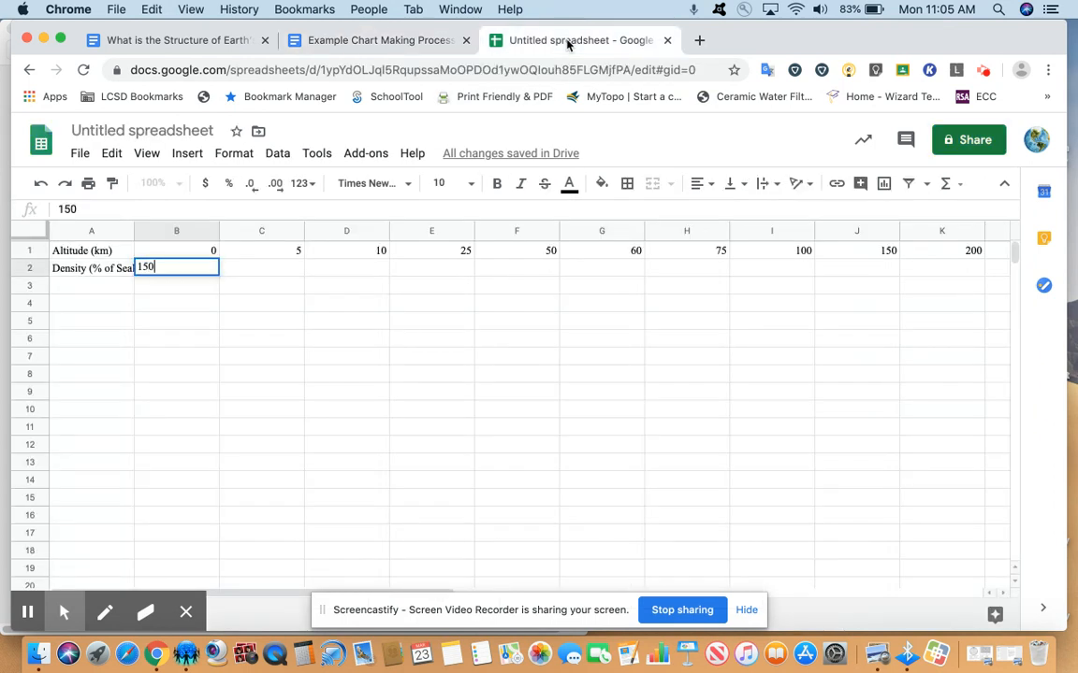
key(Tab)
text(125)
key(Tab)
text(100)
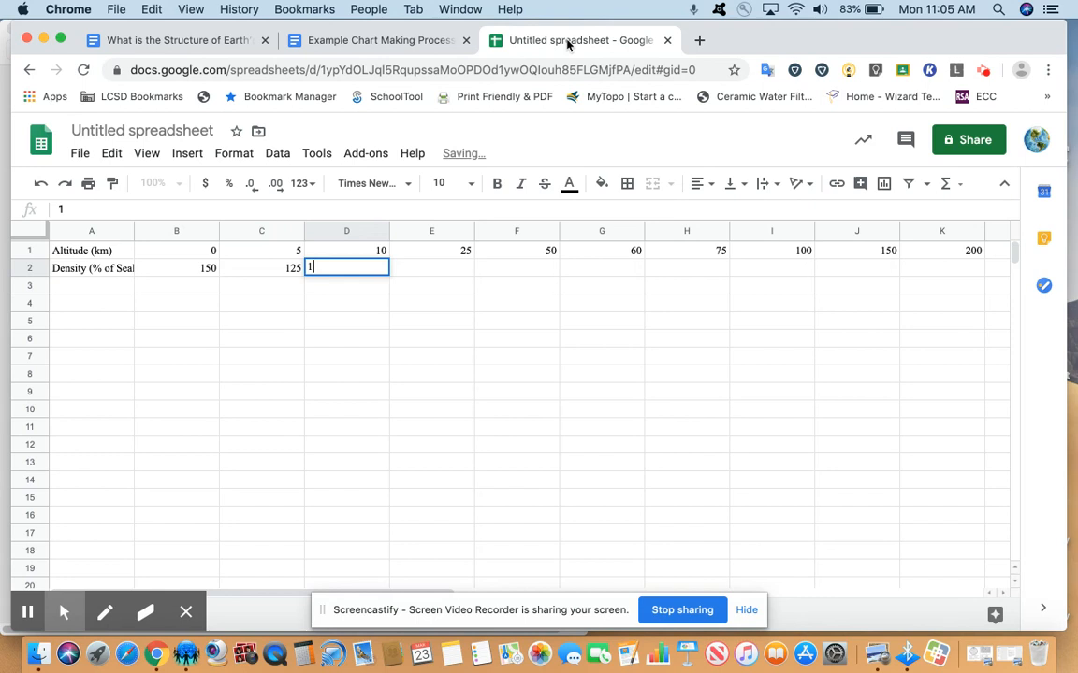
key(Tab)
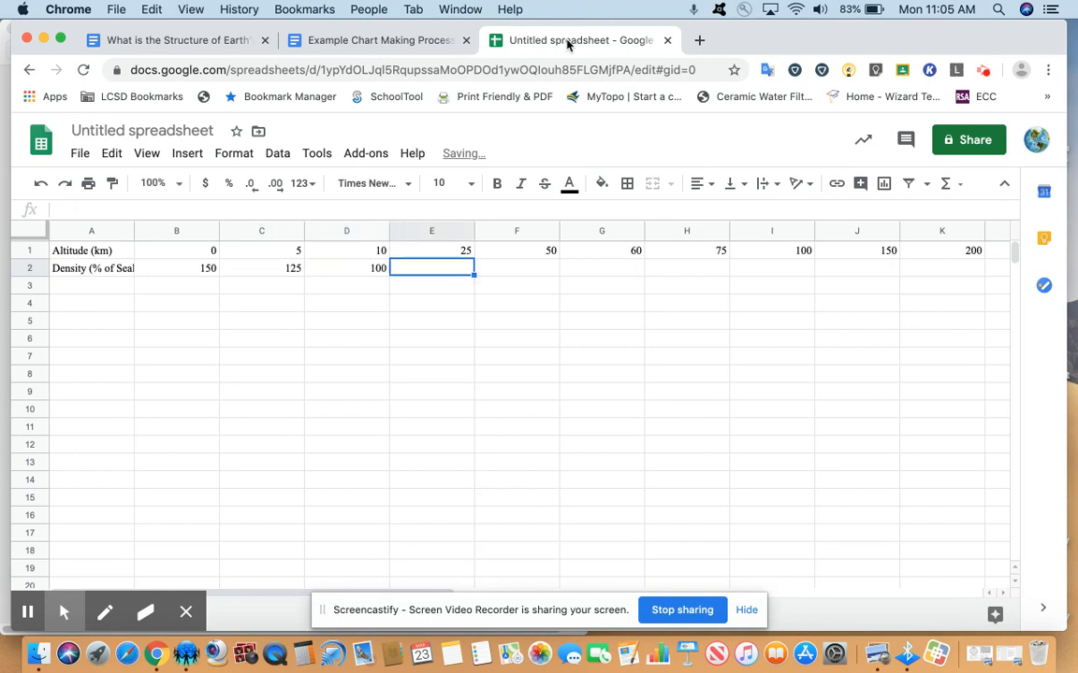
- Continue the density row from the example table with 90, 80 and 70 in cells E2 to G2
click(393, 45)
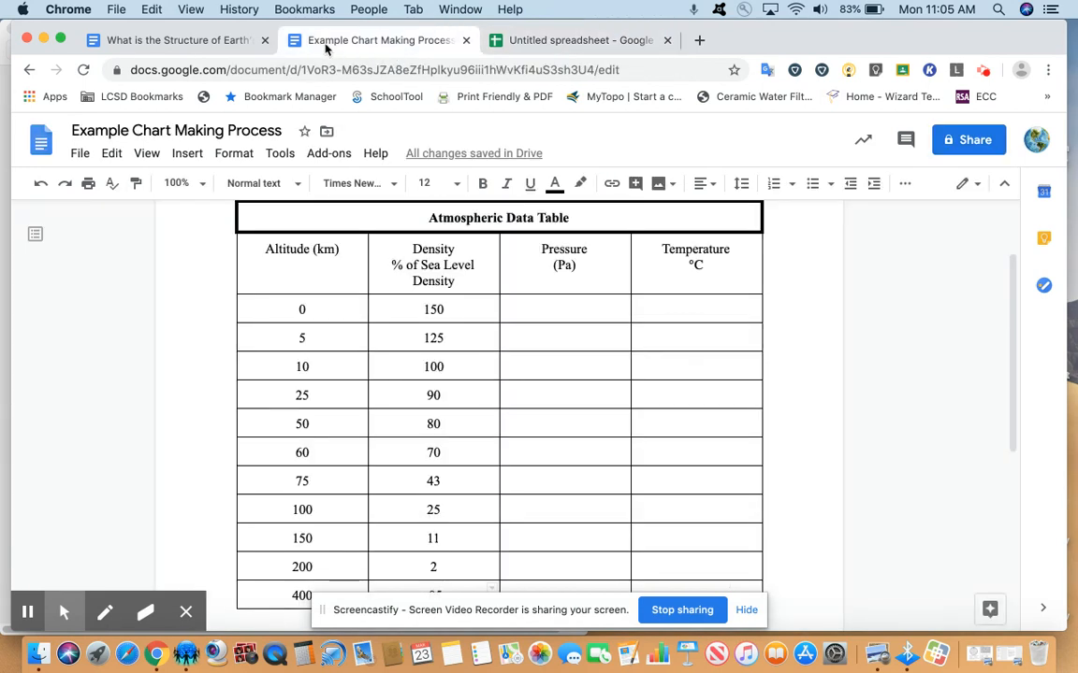
click(601, 43)
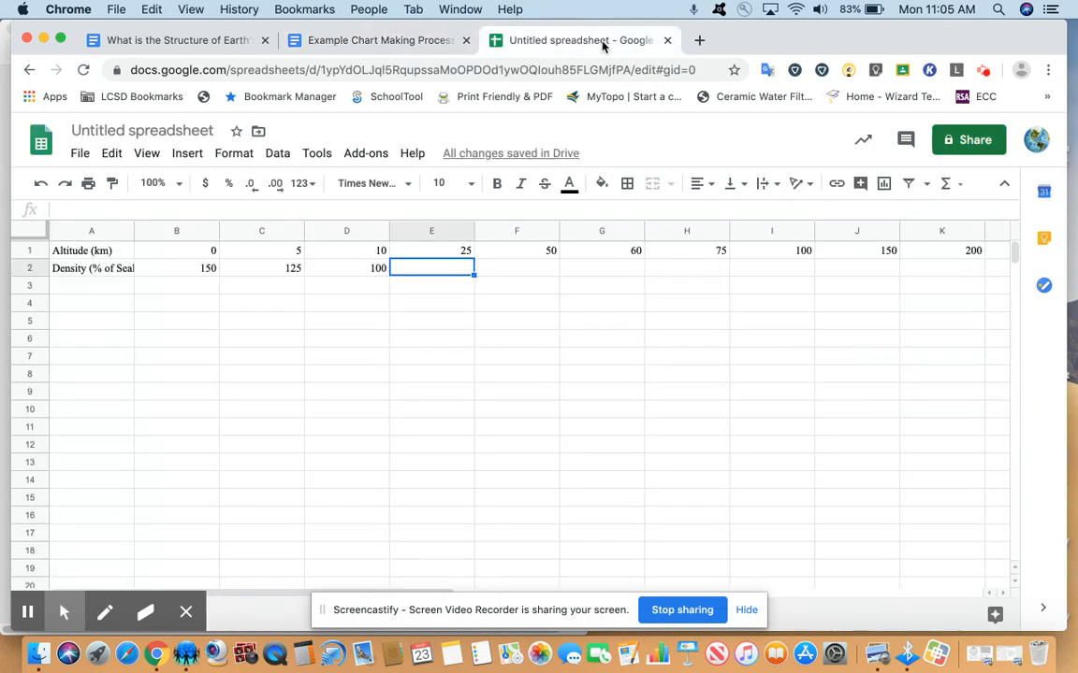
text(908070)
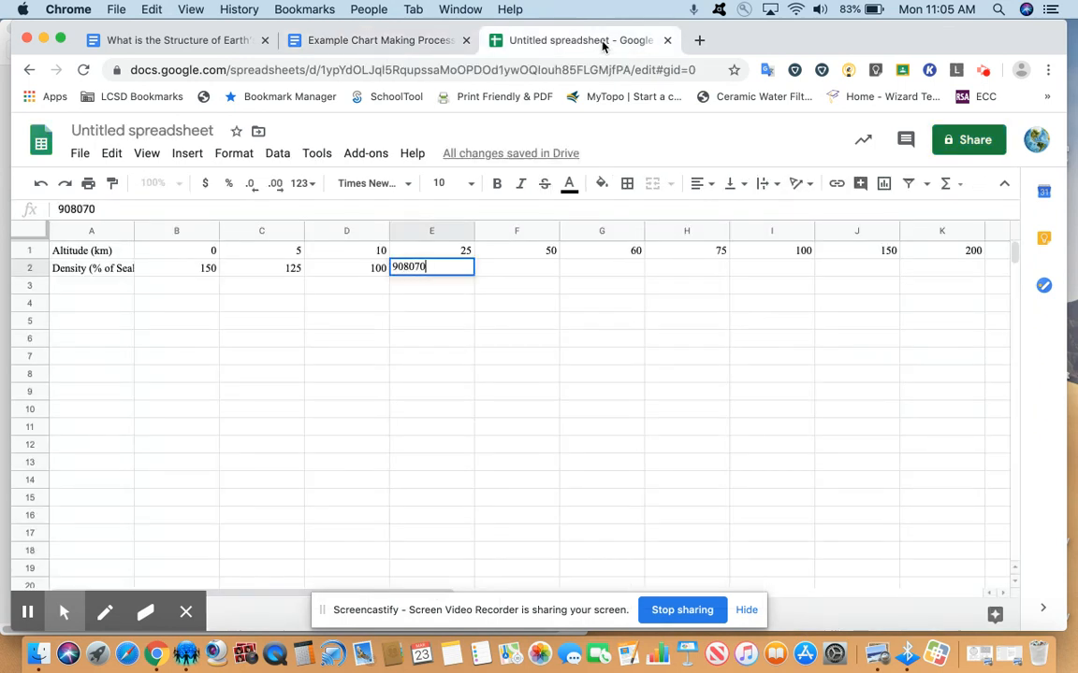
key(BackSpace)
key(BackSpace)
key(BackSpace)
key(BackSpace)
key(Tab)
text(80)
key(Tab)
text(70)
key(Tab)
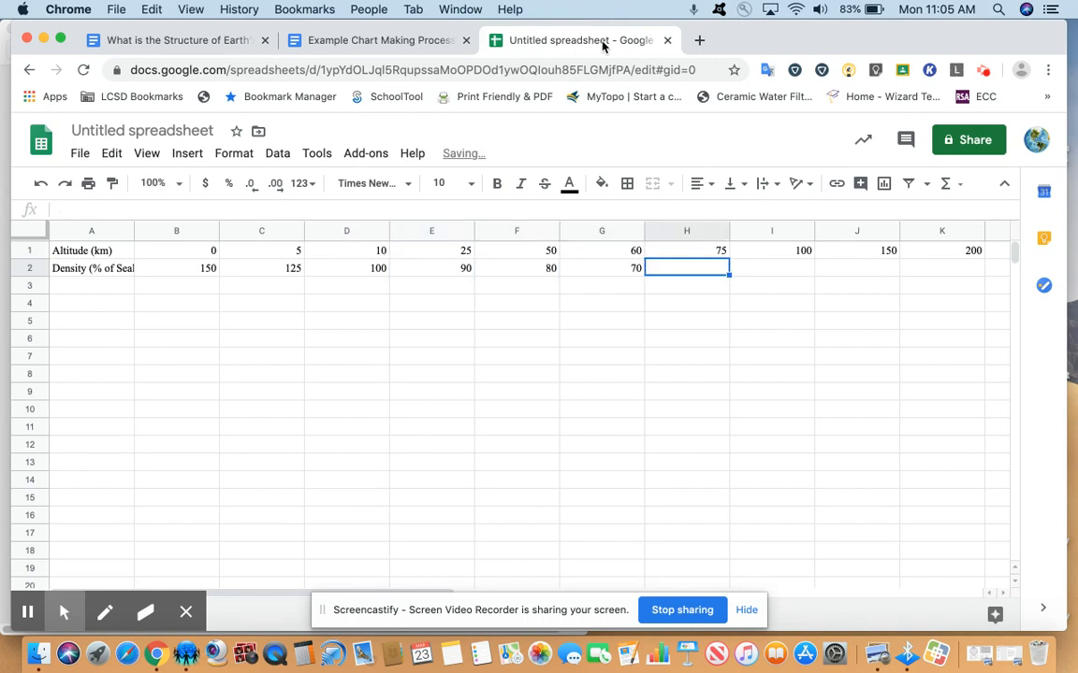
- Continue the density row from the example table with 43, 25 and 11 in cells H2 to J2
click(394, 46)
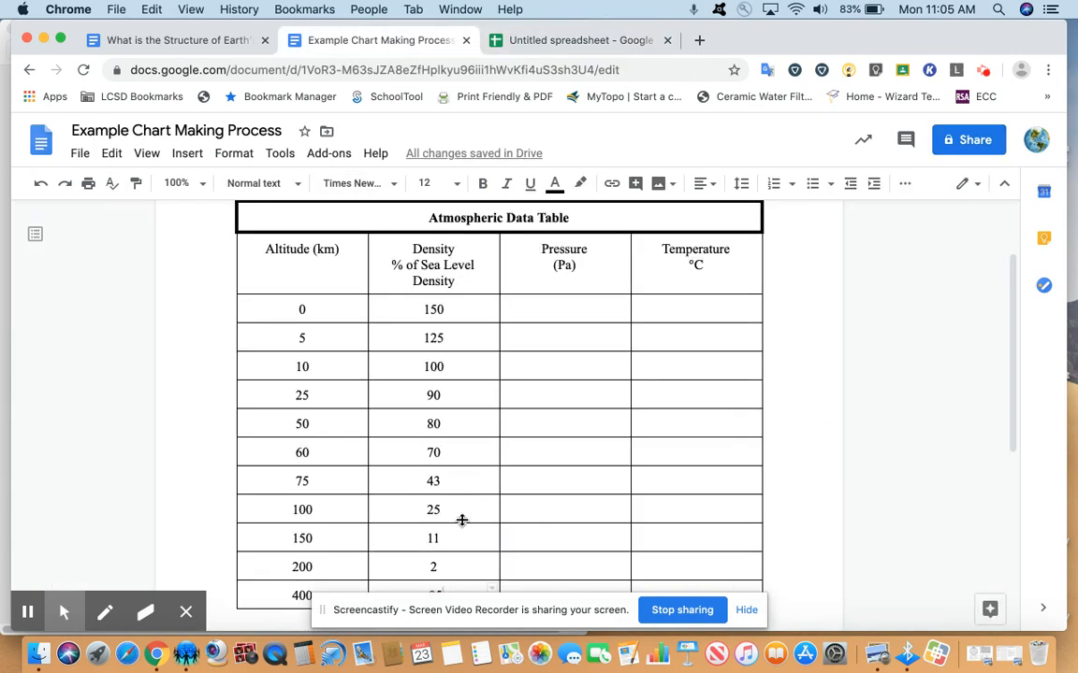
click(569, 42)
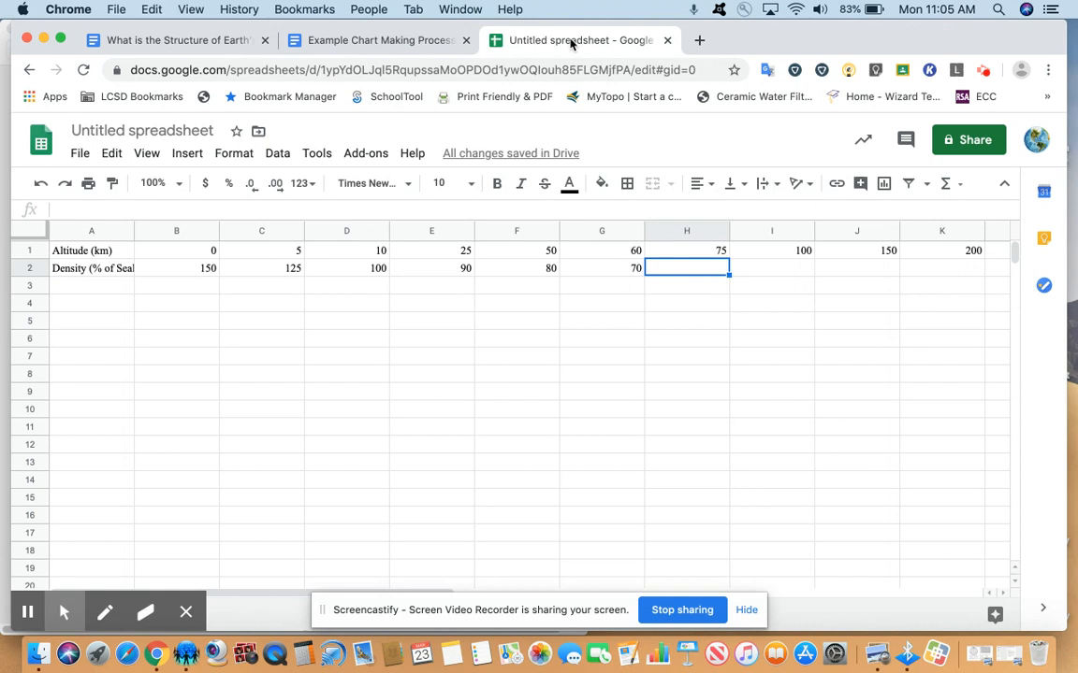
text(43)
key(Tab)
text(25)
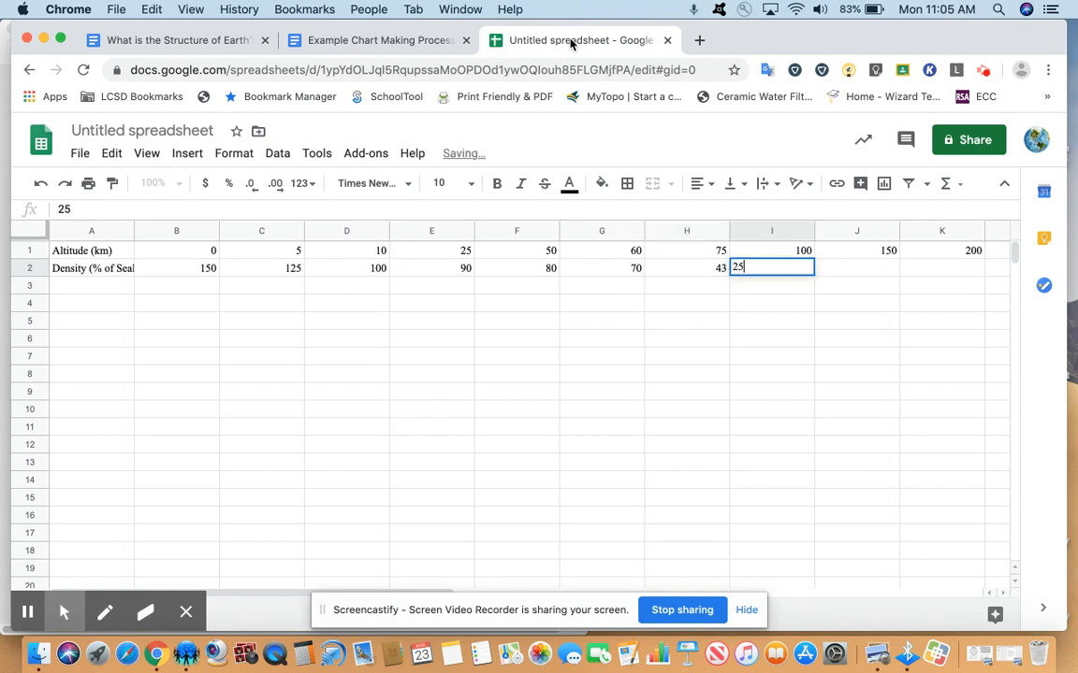
key(Tab)
text(11)
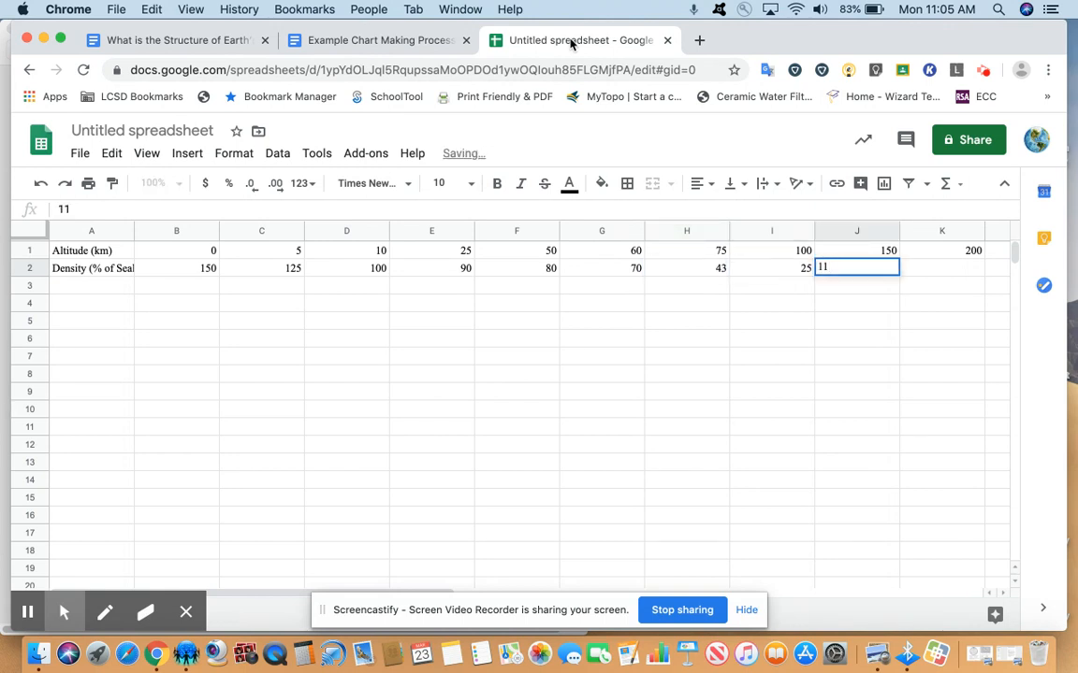
key(Tab)
- Complete the density row from the example table with 2 and .05 in cells K2 and L2
click(393, 42)
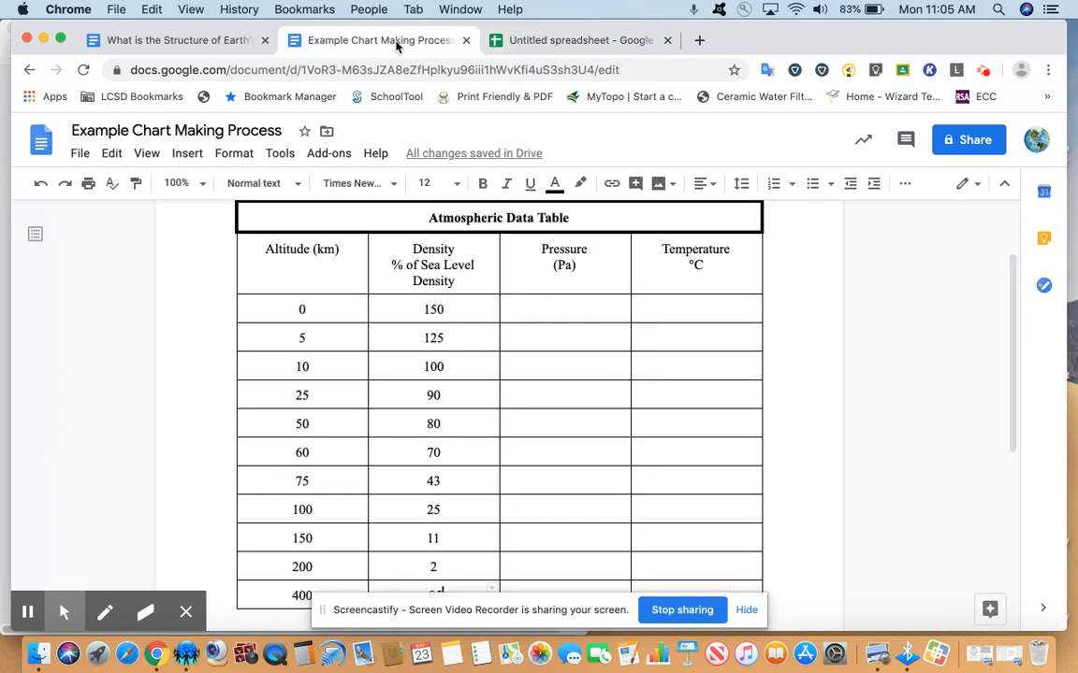
scroll(421, 351, down, 2)
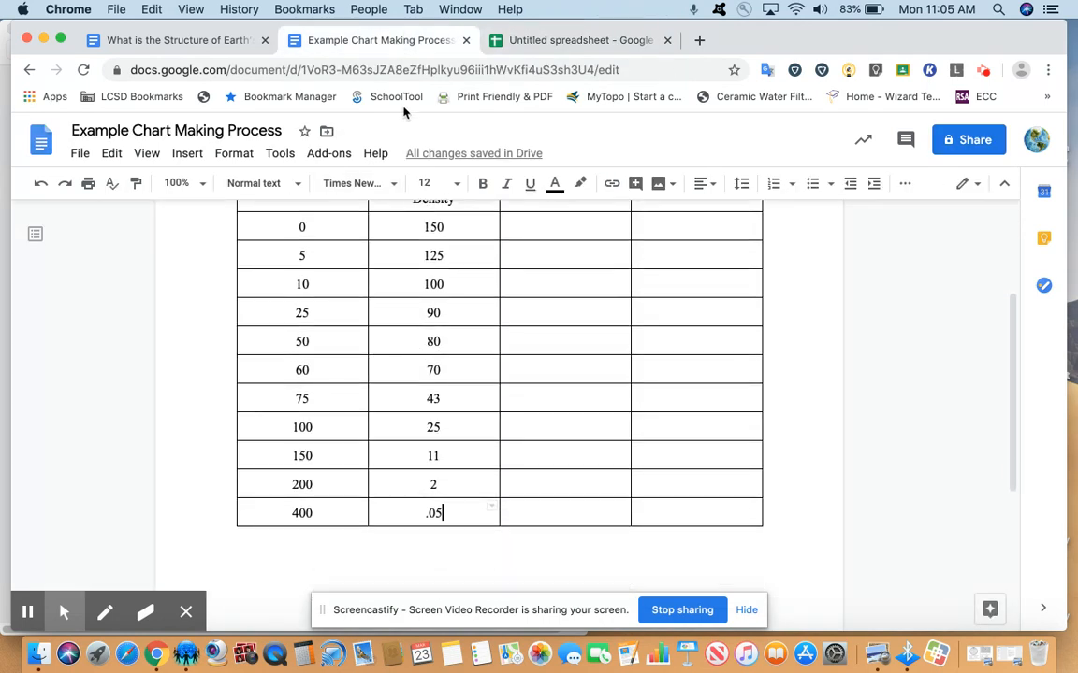
click(584, 41)
text(2)
key(Tab)
text(.05)
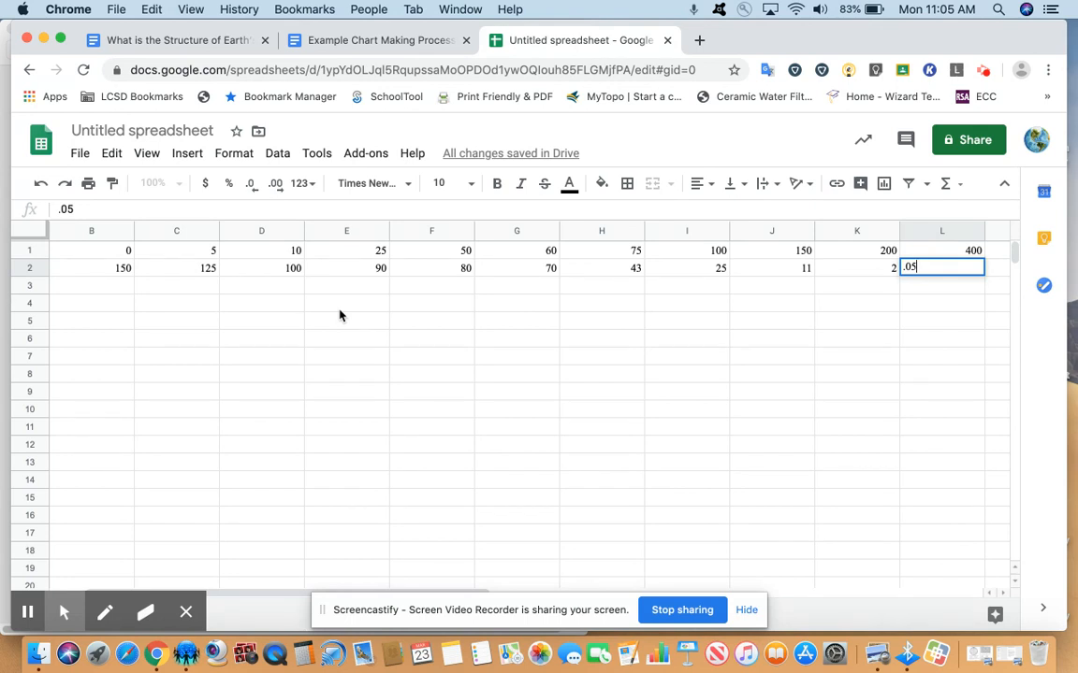
- Insert a chart from the whole altitude and density data range A1:L2
key(super+a)
click(292, 254)
key(super+a)
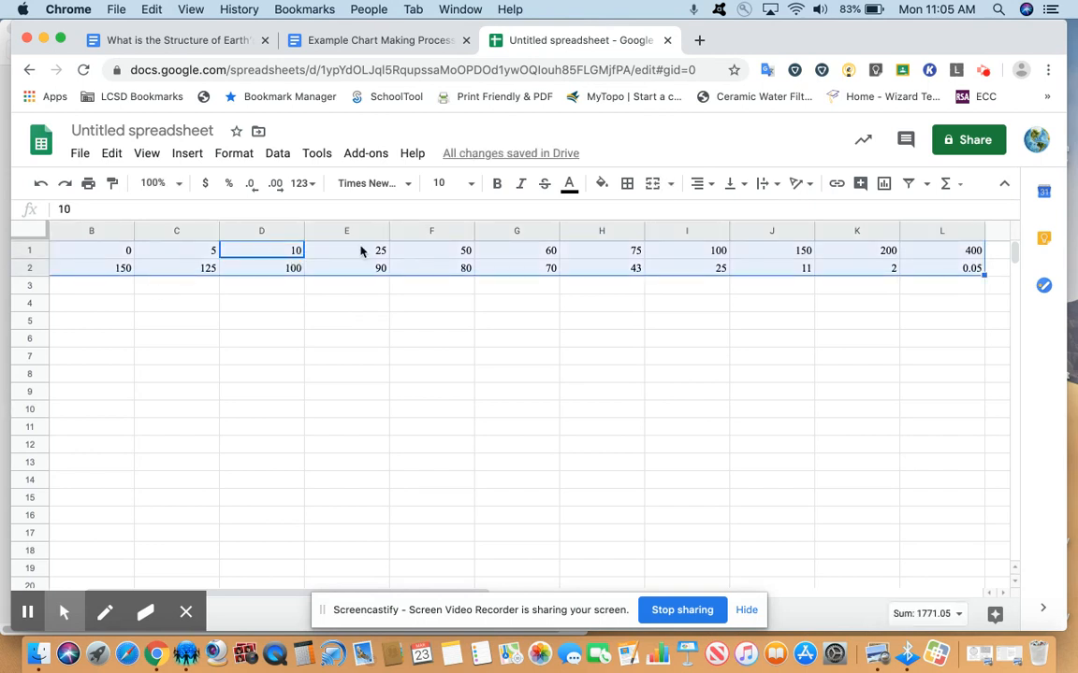
scroll(361, 251, left, 2)
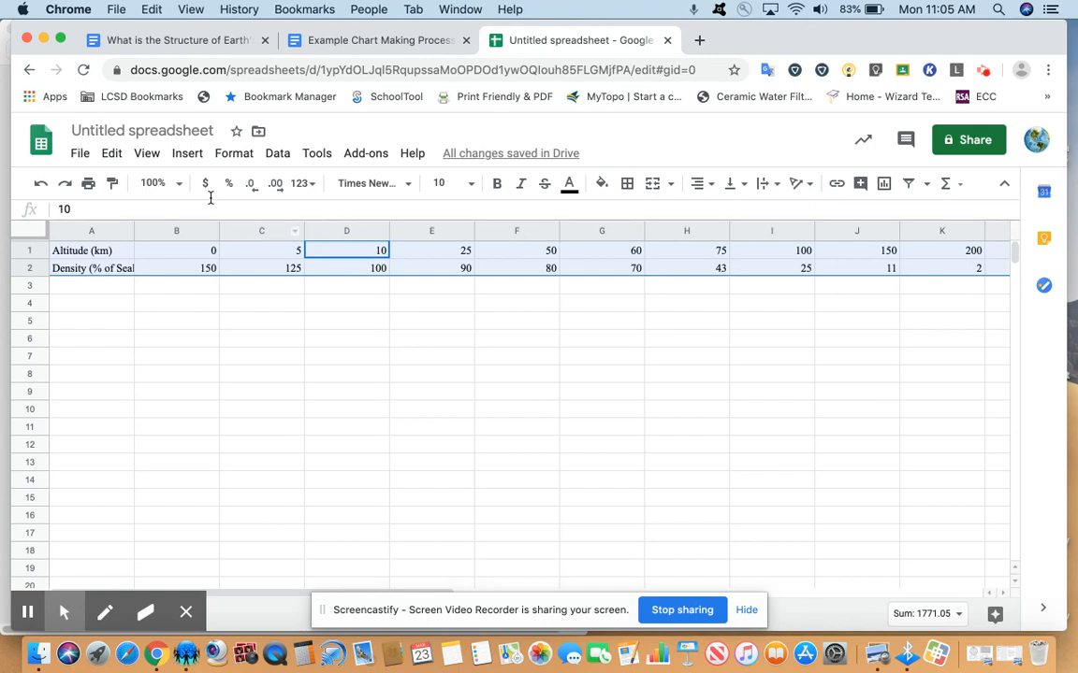
click(188, 156)
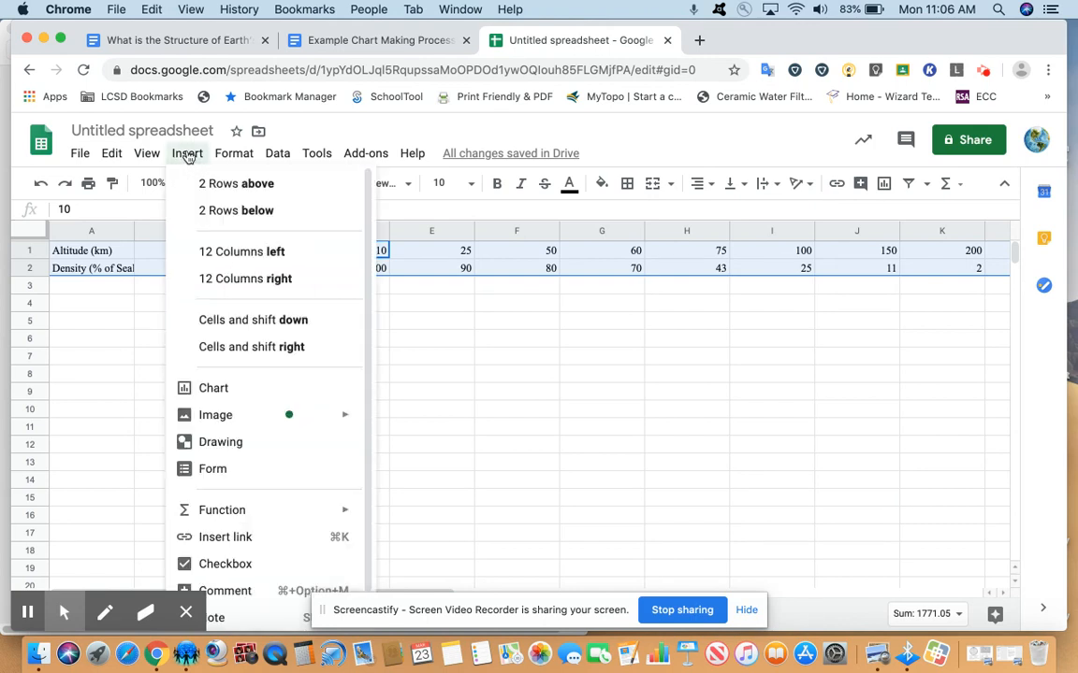
click(215, 391)
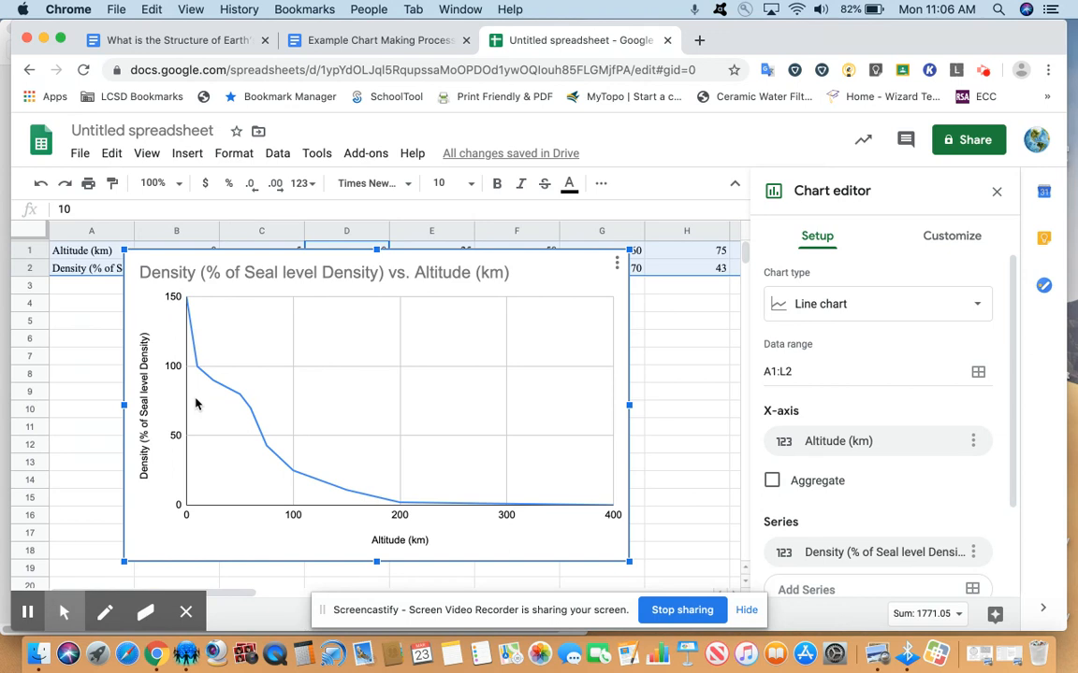
- Capture the density chart as a screenshot and paste it below "Graph 1:" in the Structure of Earth's Atmosphere lab document
key(super+shift+4)
drag(127, 254, 626, 554)
click(202, 42)
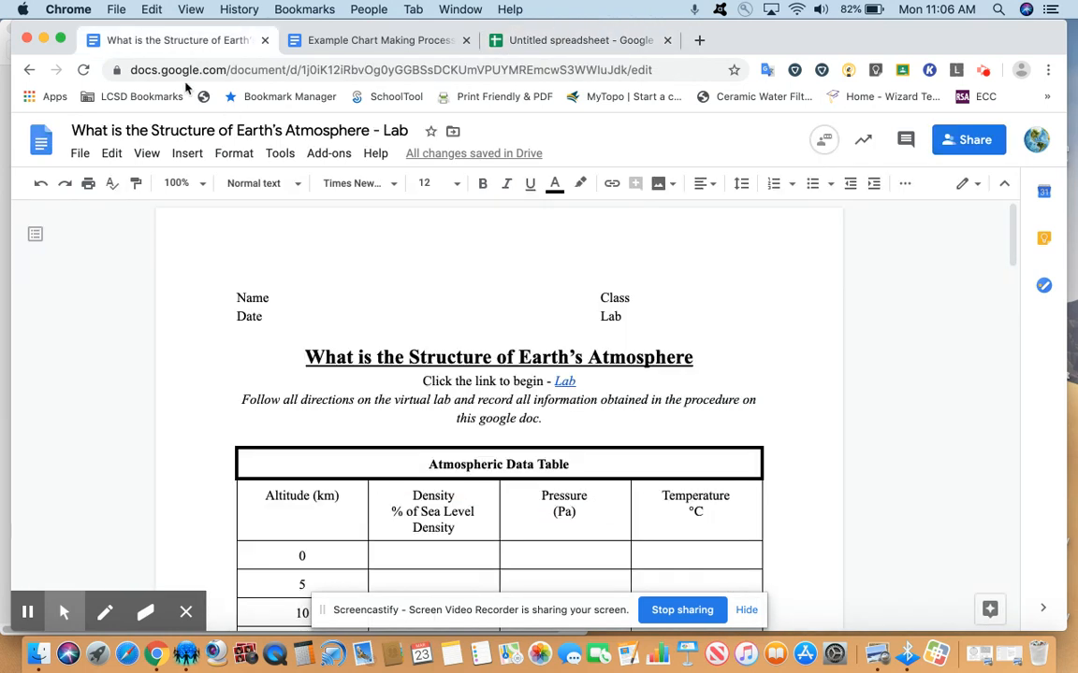
scroll(498, 424, down, 15)
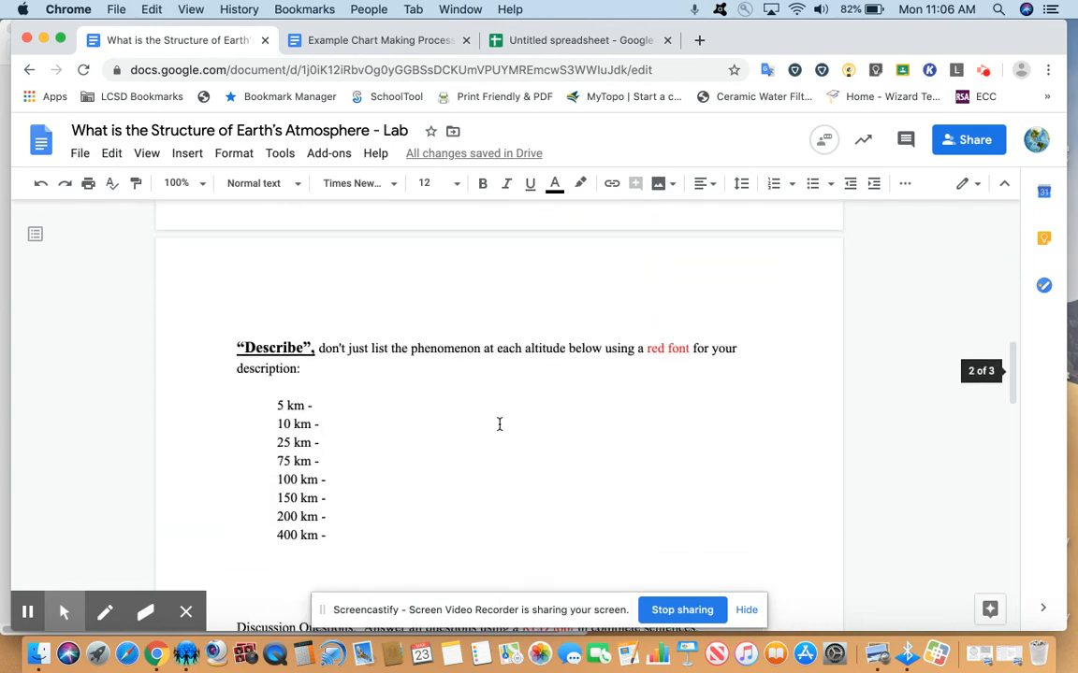
scroll(499, 423, down, 10)
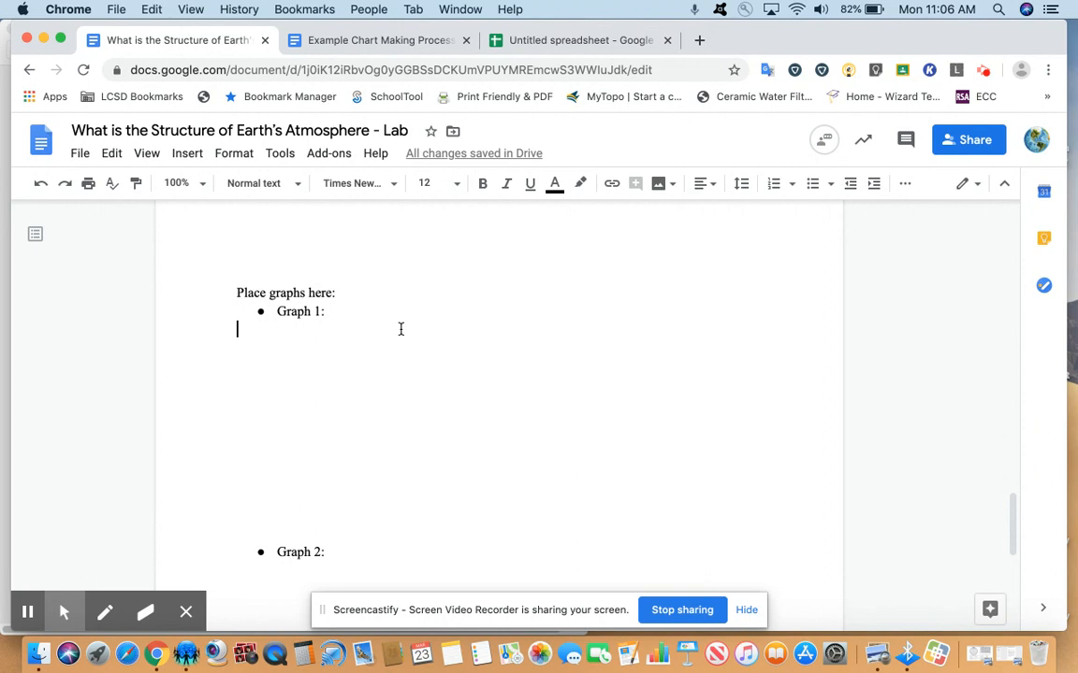
click(401, 329)
key(cmd+v)
- Shrink the pasted density graph under Graph 1 proportionally to about three quarters of its width
click(485, 417)
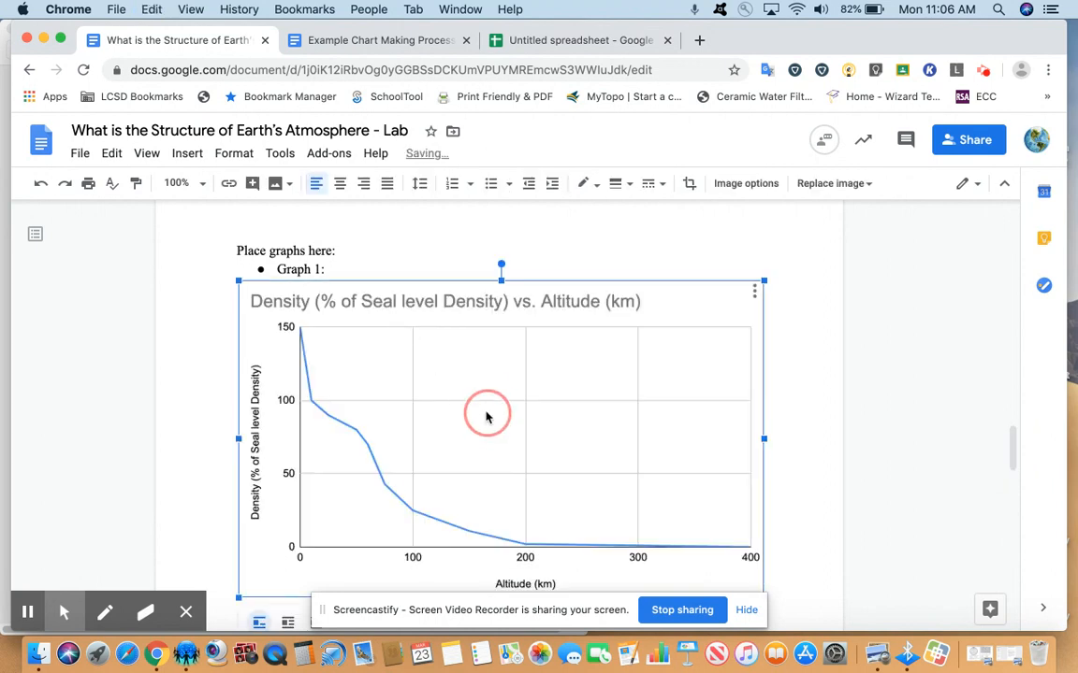
drag(765, 279, 641, 387)
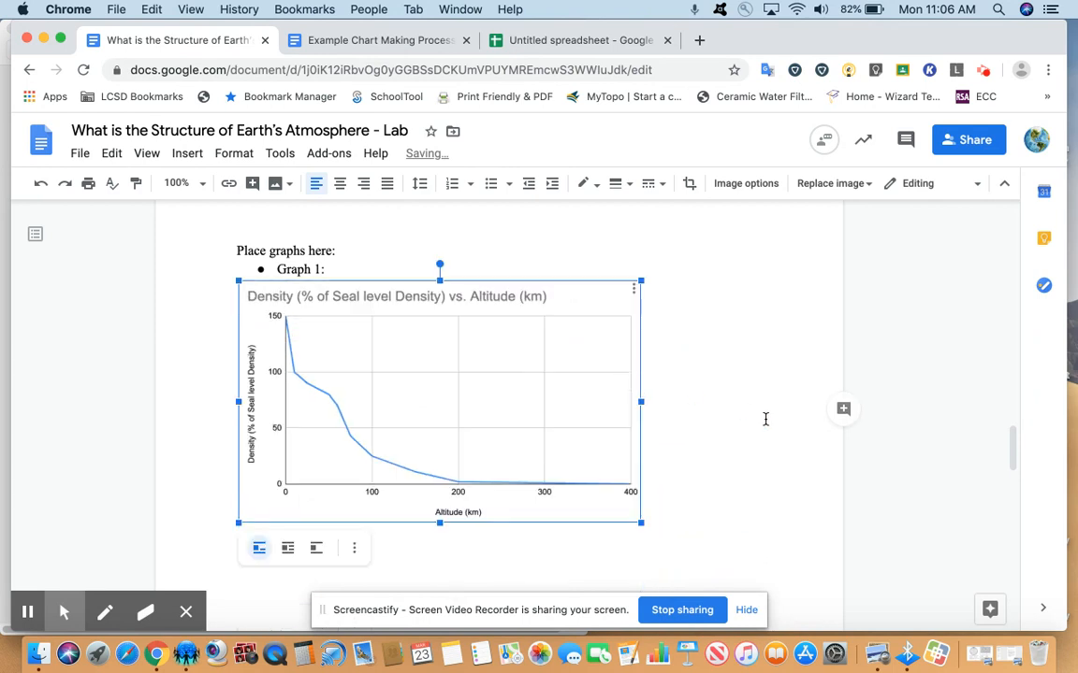
scroll(765, 419, down, 2)
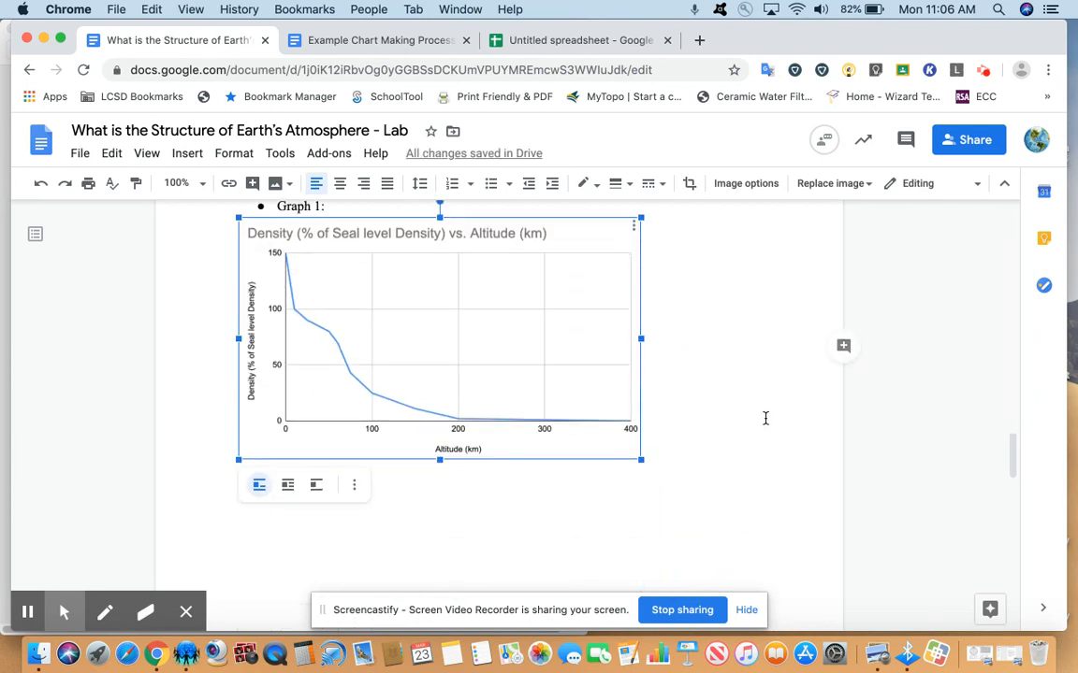